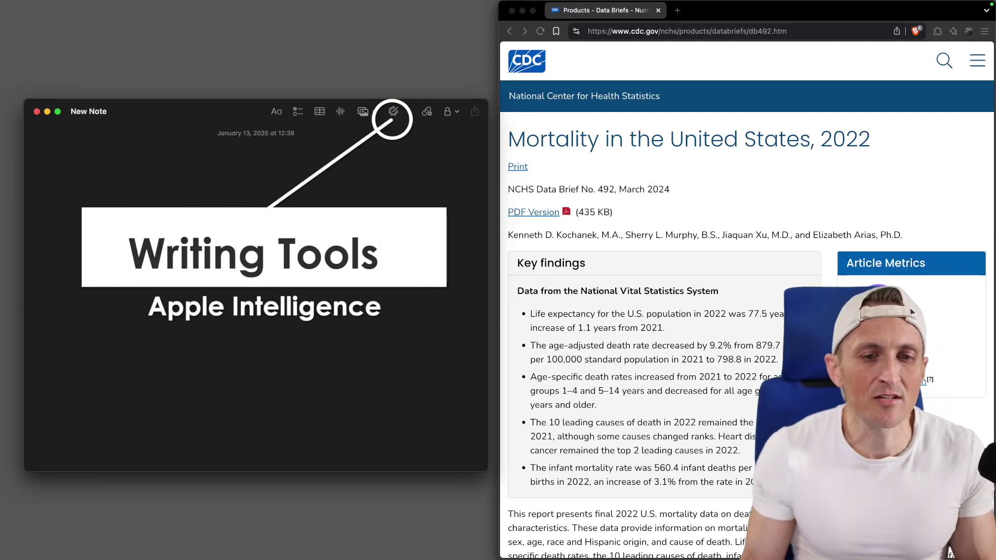
Open and dismiss Writing Tools on the empty note, then bring the browser's DevTools console forward
{"action": "left_click", "coordinate": [386, 159]}
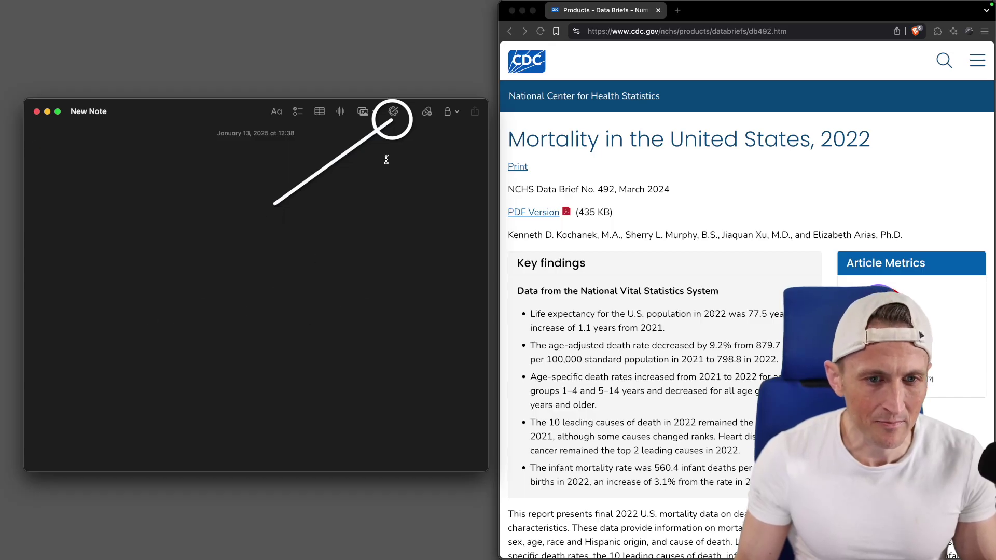
{"action": "left_click", "coordinate": [394, 112]}
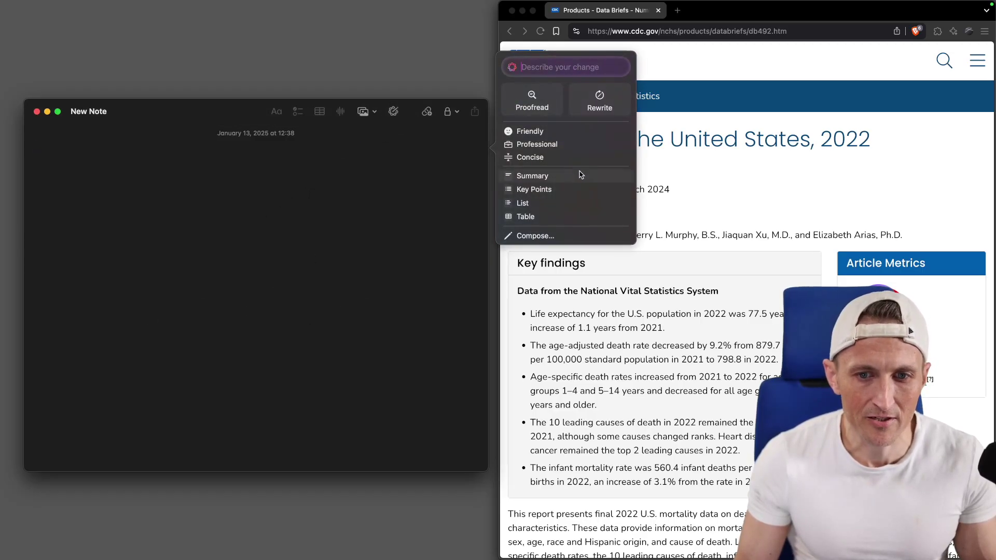
{"action": "left_click", "coordinate": [470, 169]}
{"action": "left_click", "coordinate": [652, 222]}
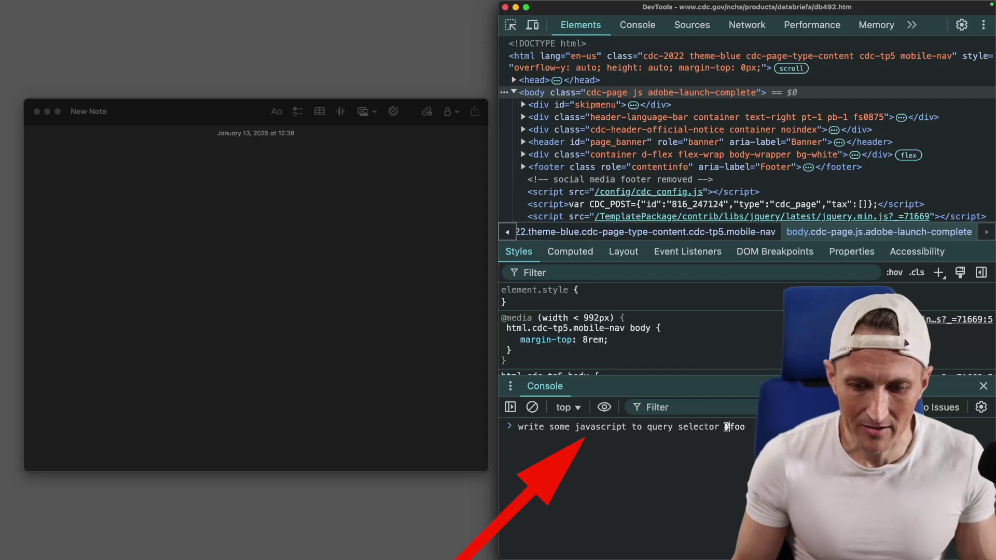
Try Writing Tools on the selected console prompt, then close DevTools to reveal the CDC page
{"action": "key", "text": "super+a"}
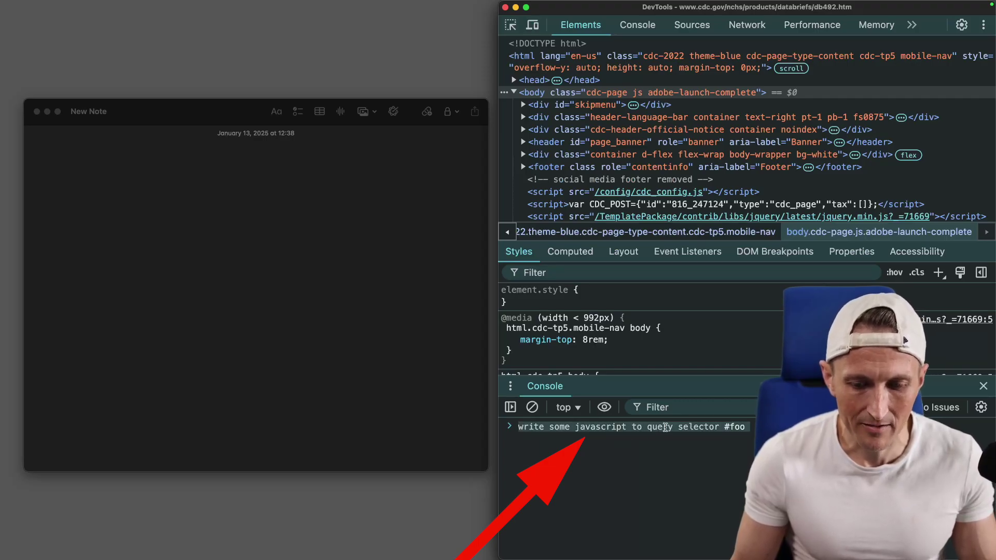
{"action": "right_click", "coordinate": [674, 428]}
{"action": "mouse_move", "coordinate": [695, 520]}
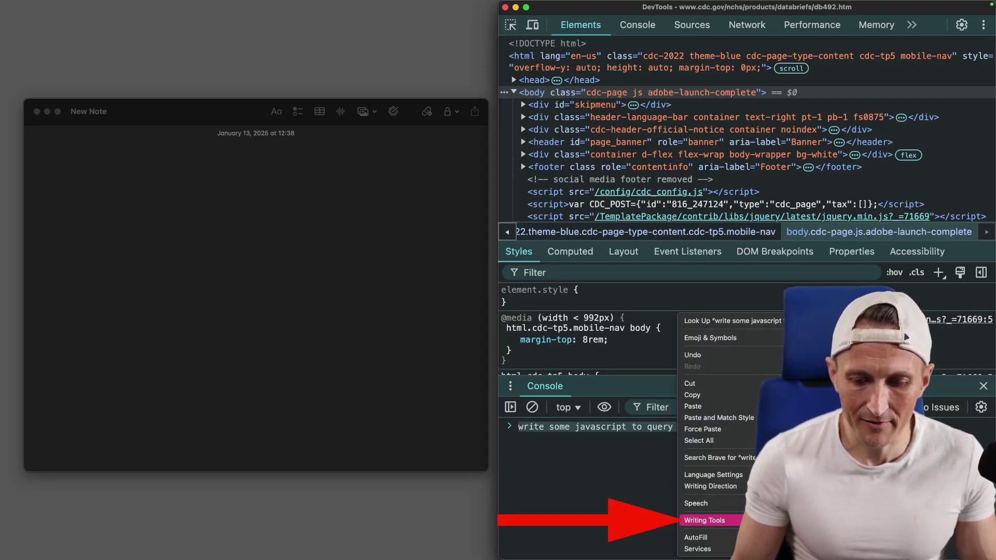
{"action": "left_click", "coordinate": [961, 418]}
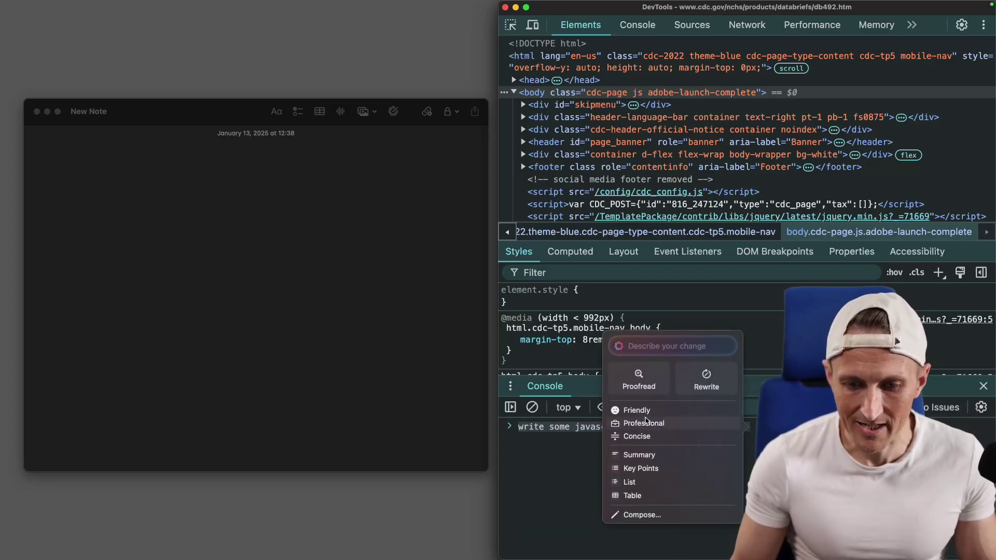
{"action": "left_click", "coordinate": [377, 317]}
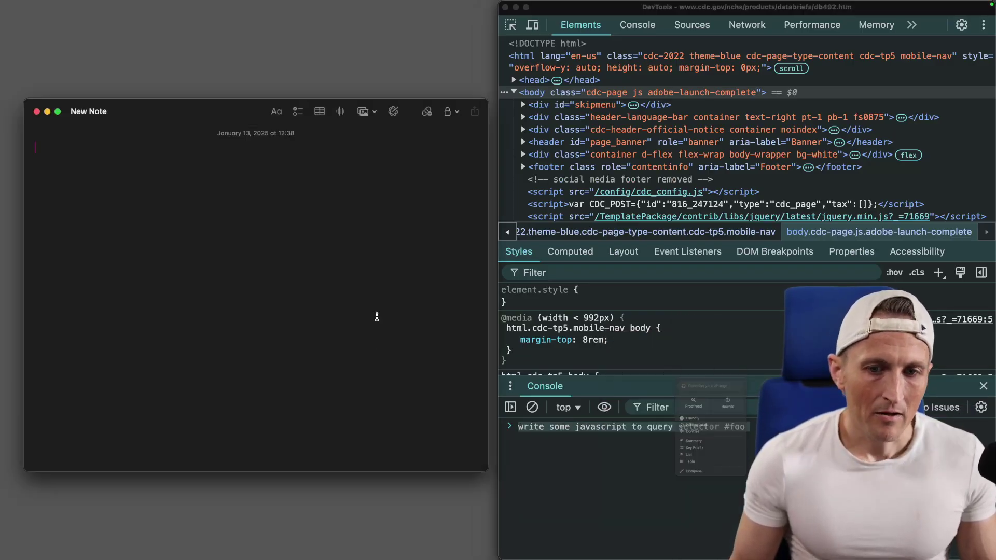
{"action": "left_click", "coordinate": [690, 306]}
{"action": "key", "text": "super+alt+i"}
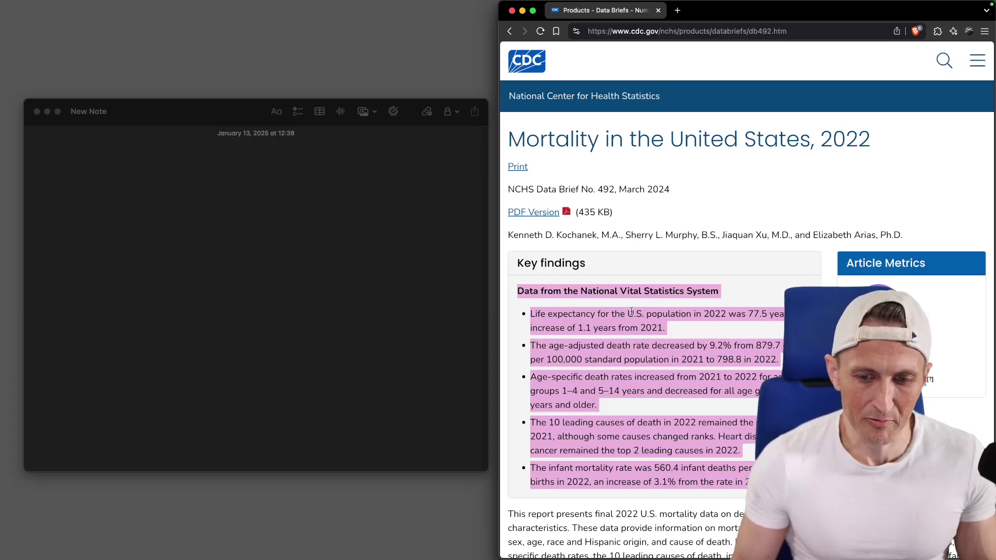
Paste the CDC key findings into the note and convert them with Writing Tools' Table option
{"action": "left_click", "coordinate": [331, 286]}
{"action": "key", "text": "super+v"}
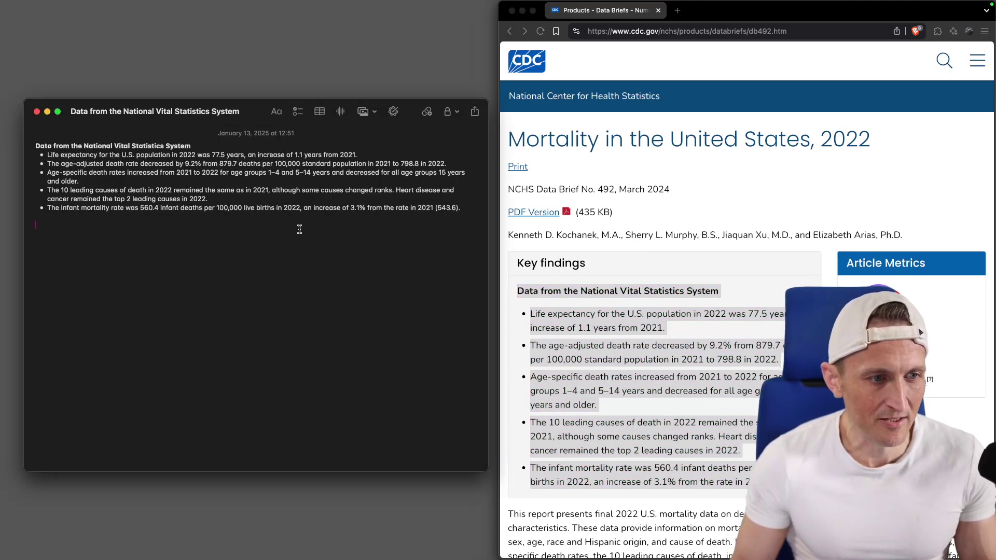
{"action": "key", "text": "super+a"}
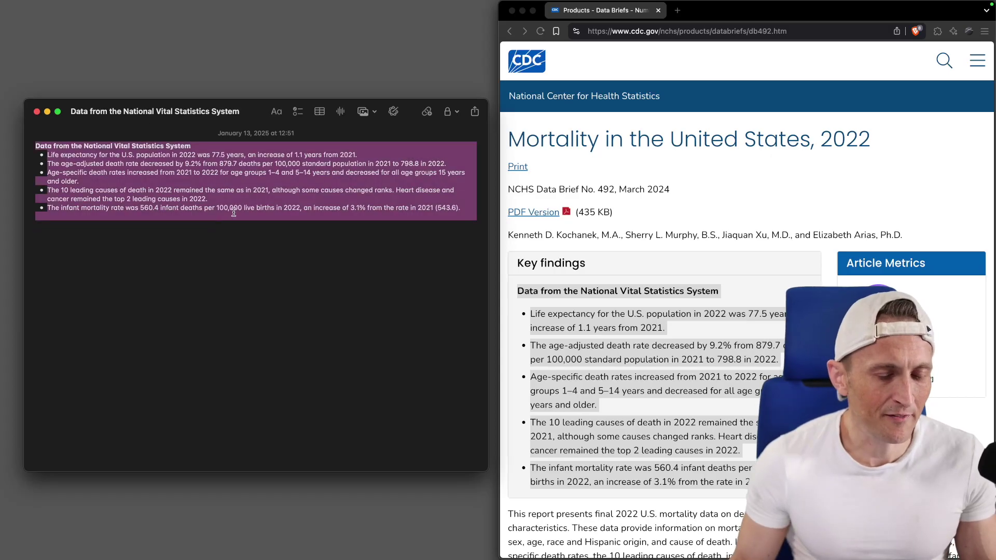
{"action": "right_click", "coordinate": [258, 173]}
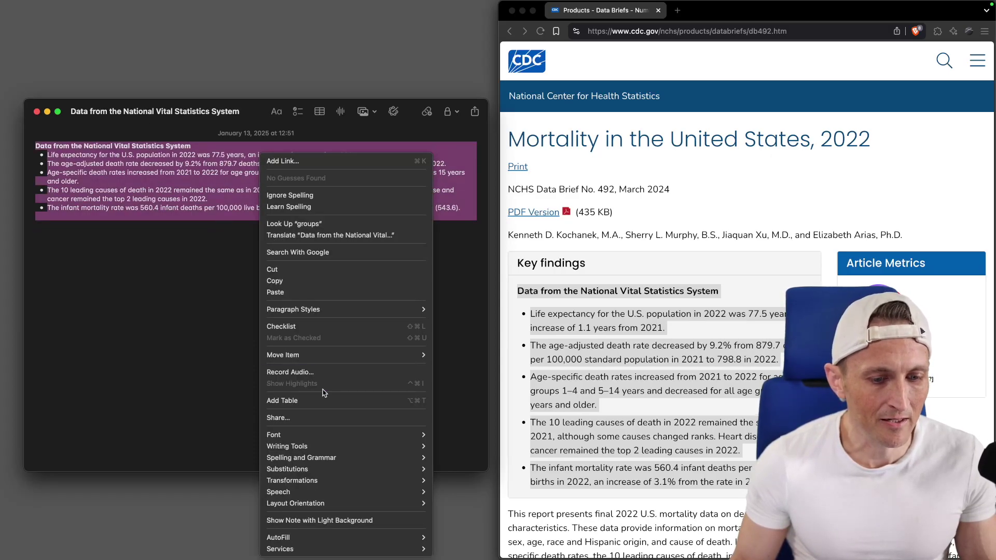
{"action": "left_click", "coordinate": [313, 402]}
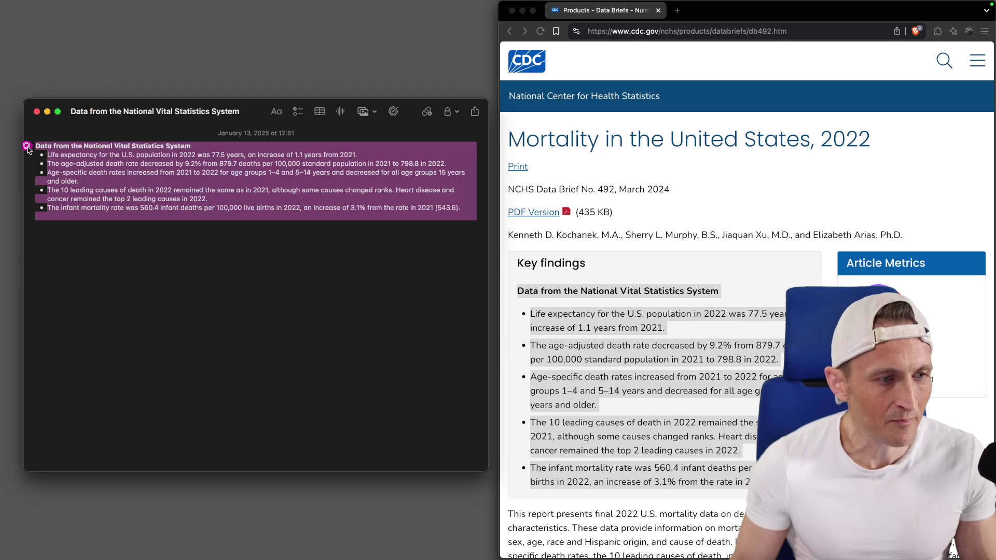
{"action": "left_click", "coordinate": [27, 147]}
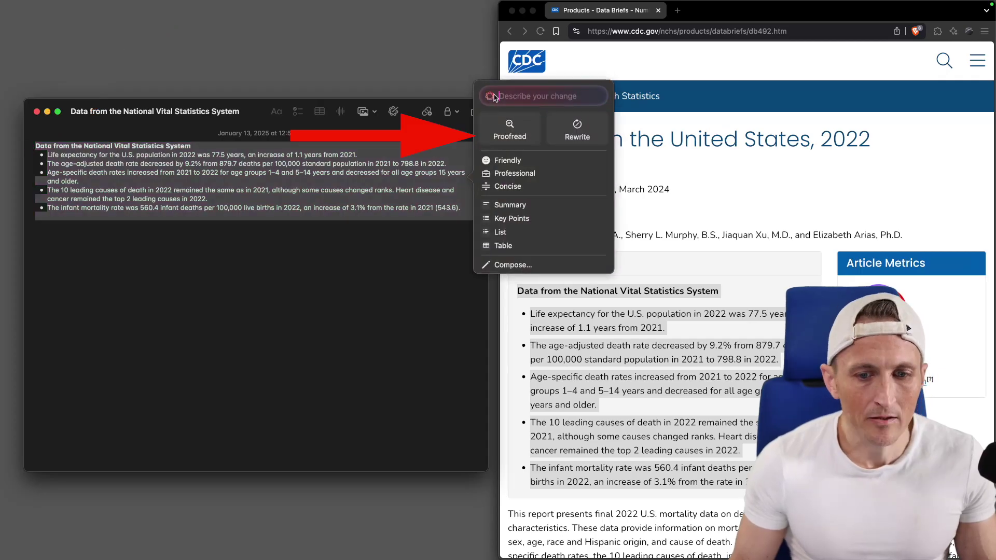
{"action": "left_click", "coordinate": [506, 246]}
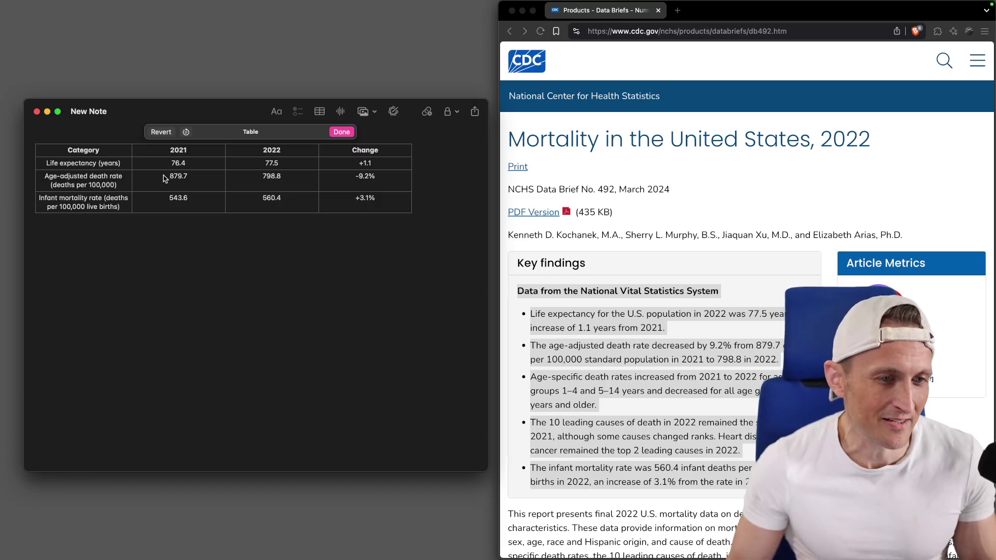
Check the 2021 and 2022 figures on the CDC page, then accept the generated table
{"action": "left_click", "coordinate": [685, 333]}
{"action": "double_click", "coordinate": [656, 328]}
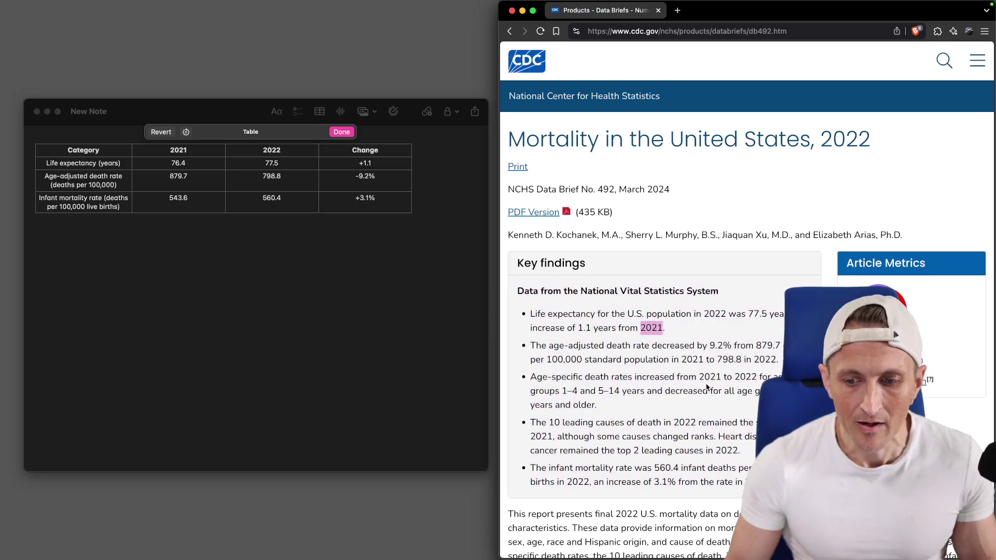
{"action": "double_click", "coordinate": [735, 378]}
{"action": "double_click", "coordinate": [686, 423]}
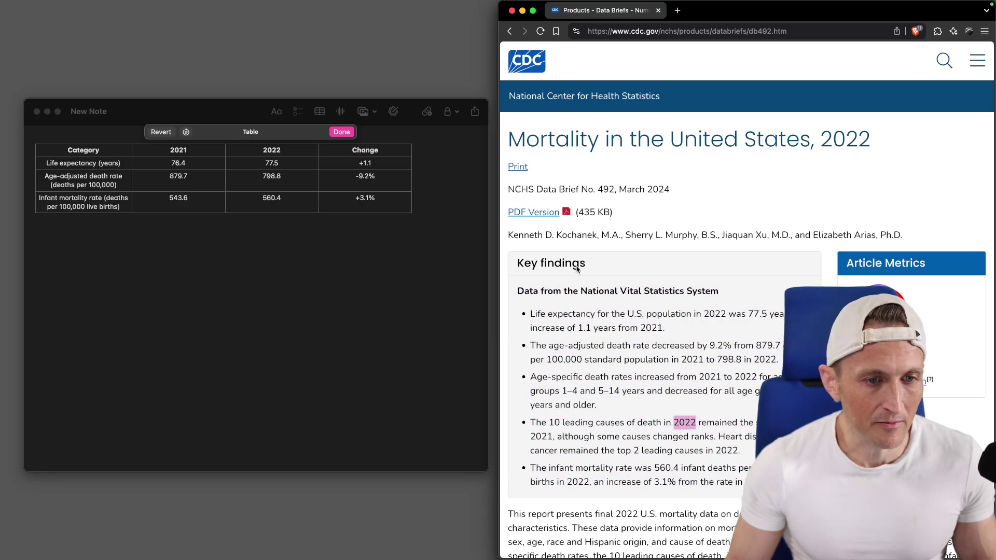
{"action": "left_click", "coordinate": [373, 248]}
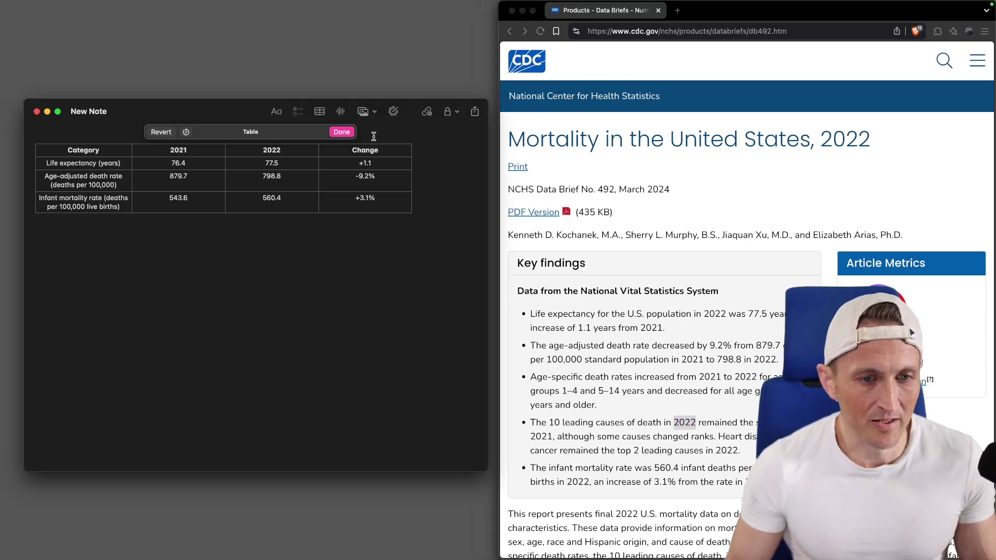
{"action": "left_click", "coordinate": [343, 131]}
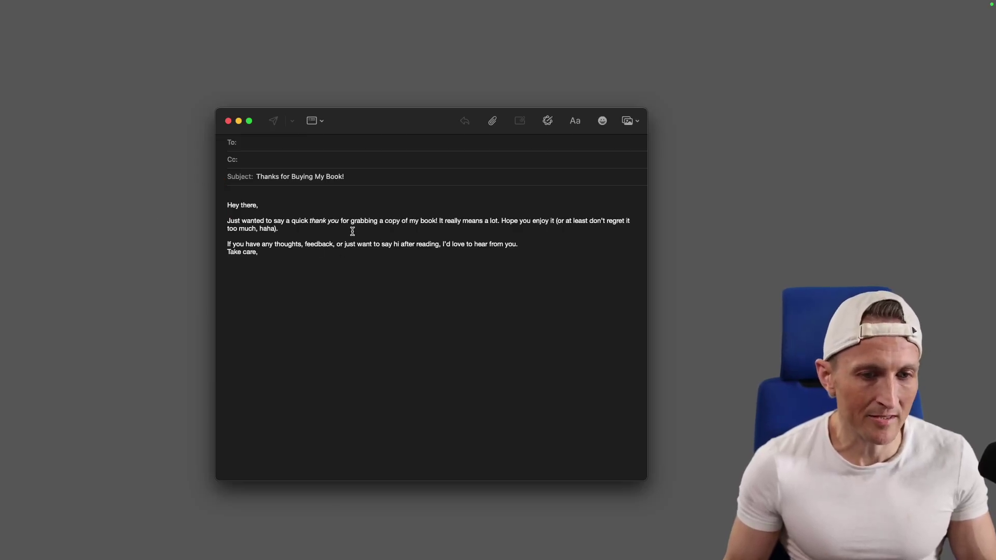
{"action": "key", "text": "super+a"}
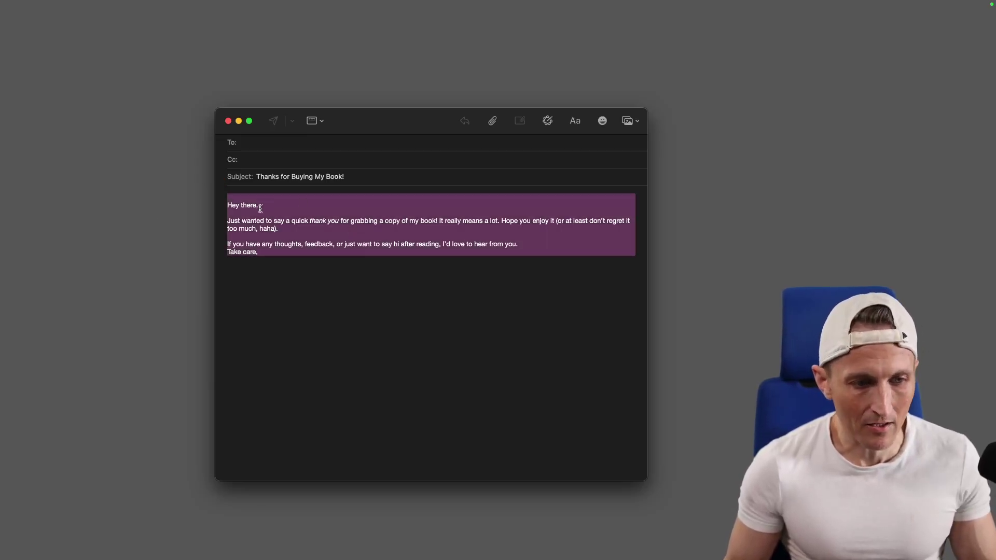
{"action": "left_click", "coordinate": [222, 208]}
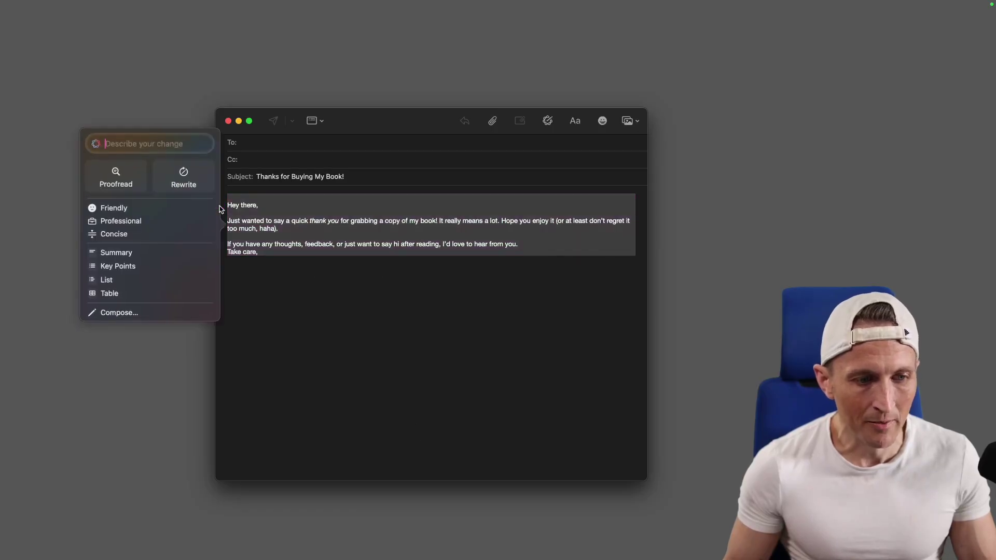
{"action": "left_click", "coordinate": [163, 238]}
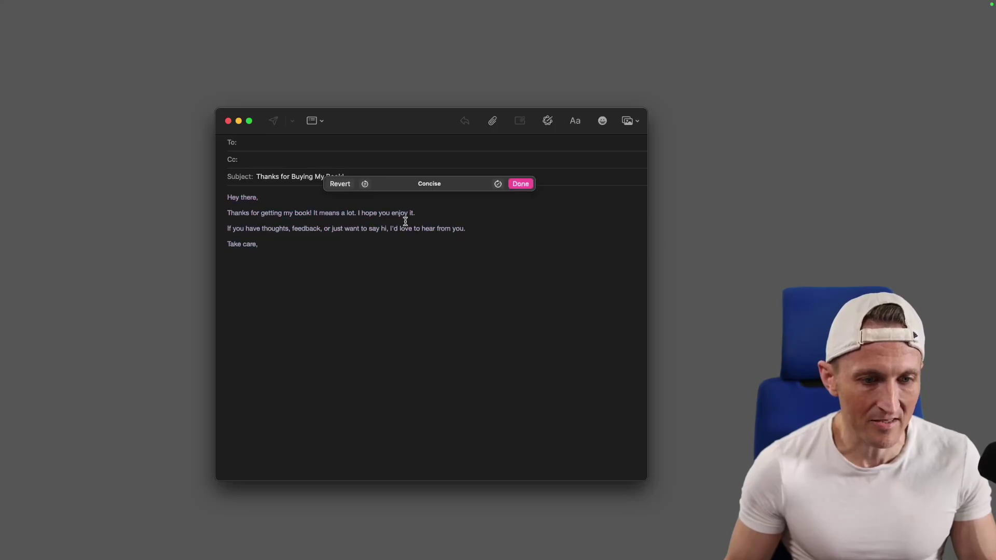
{"action": "left_click", "coordinate": [365, 184]}
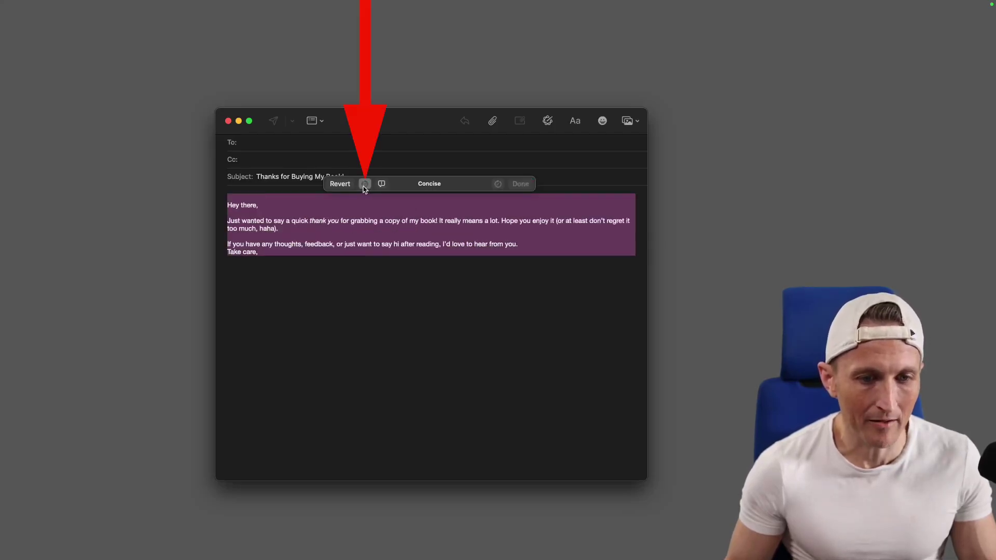
{"action": "left_click", "coordinate": [219, 206]}
{"action": "left_click", "coordinate": [197, 208]}
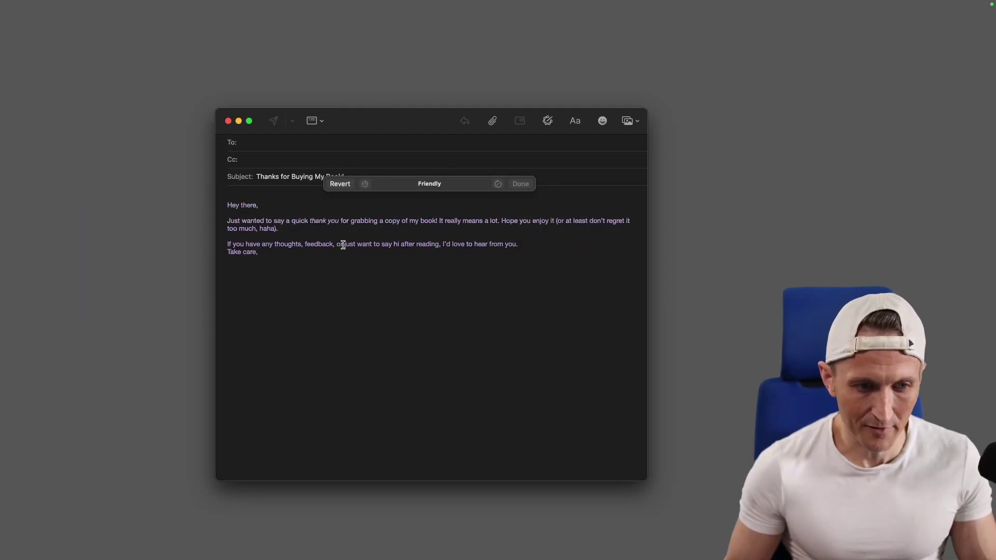
{"action": "left_click", "coordinate": [410, 247]}
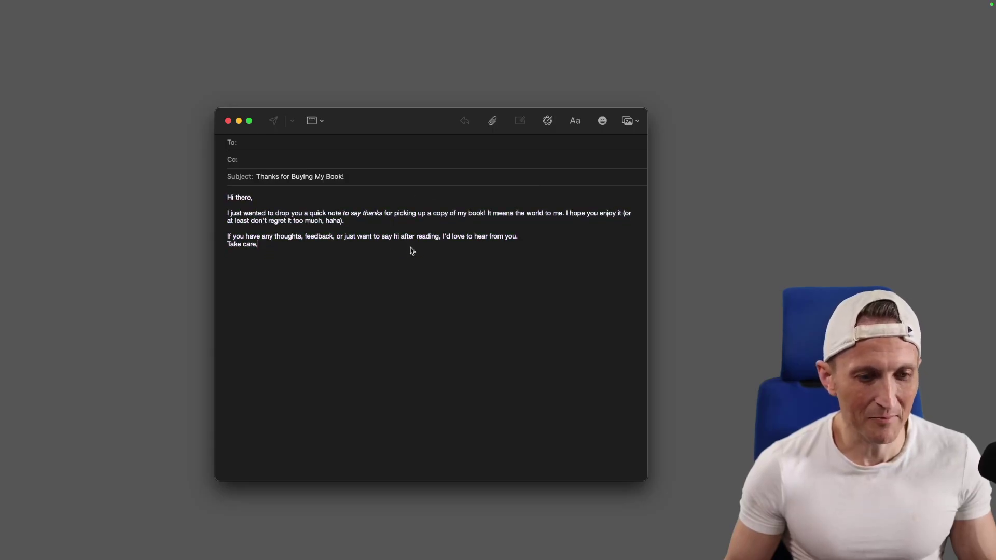
{"action": "key", "text": "super+z"}
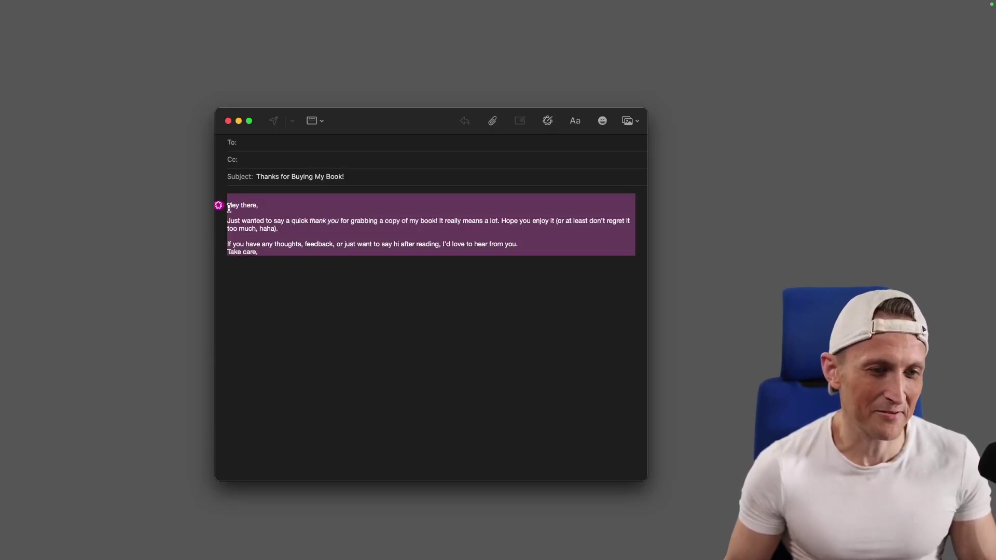
{"action": "left_click", "coordinate": [219, 206]}
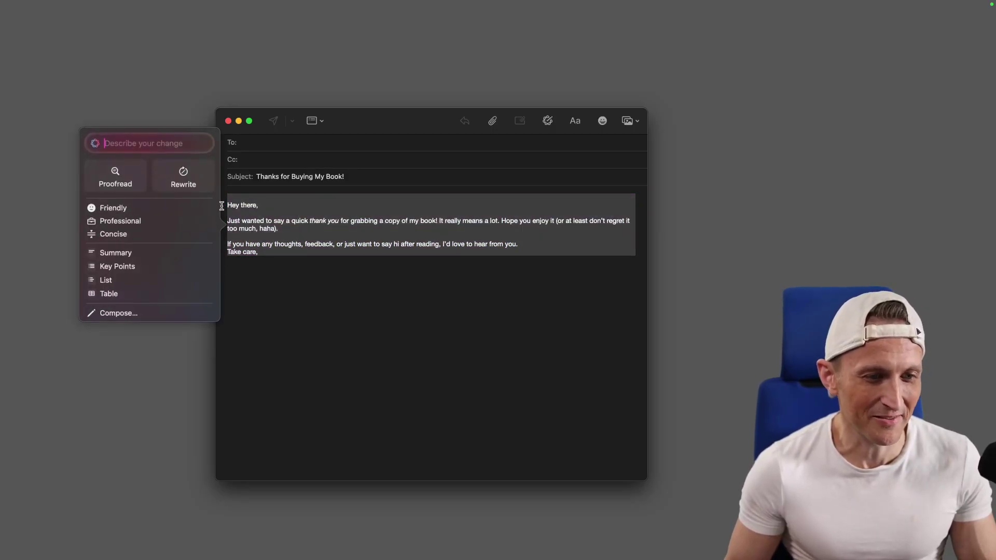
{"action": "left_click", "coordinate": [173, 225]}
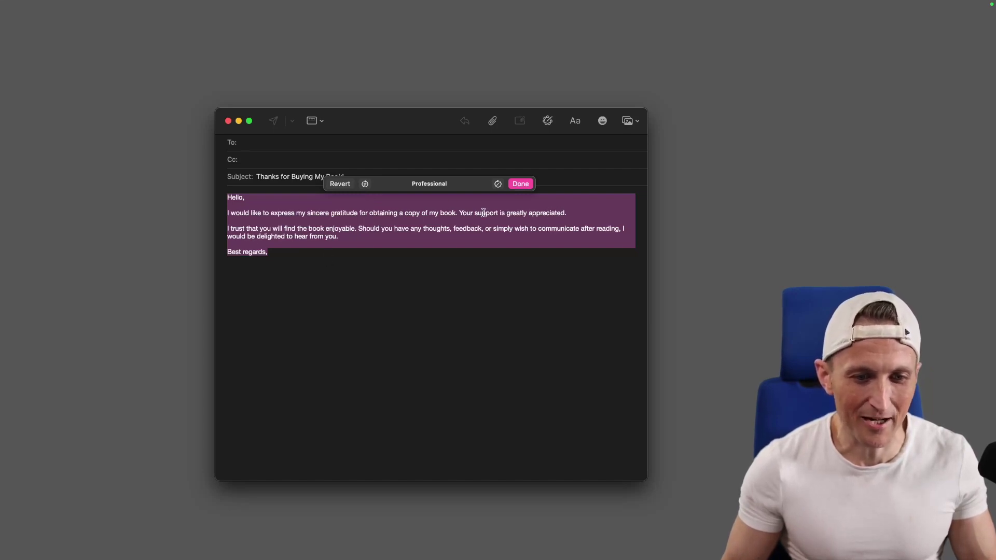
{"action": "left_click", "coordinate": [340, 185]}
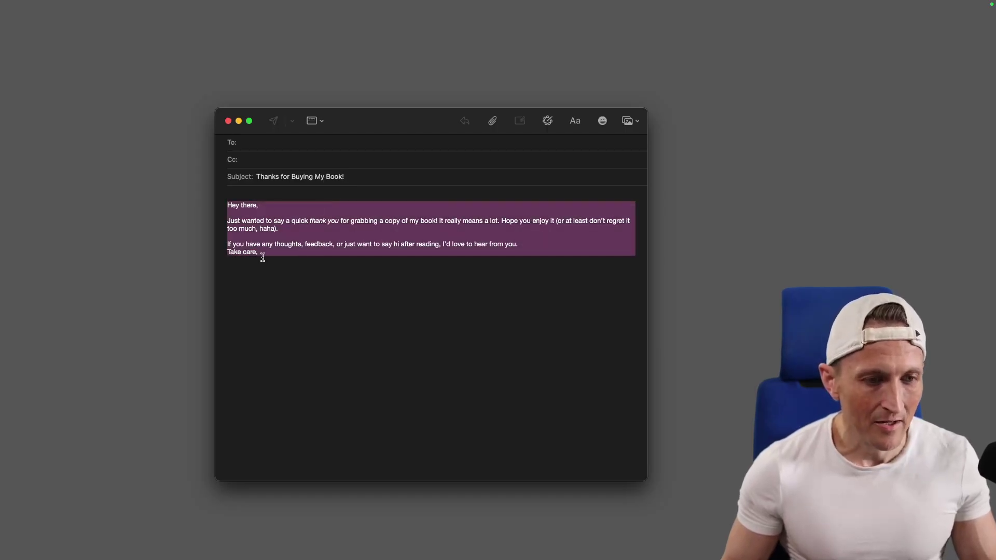
{"action": "left_click", "coordinate": [220, 205]}
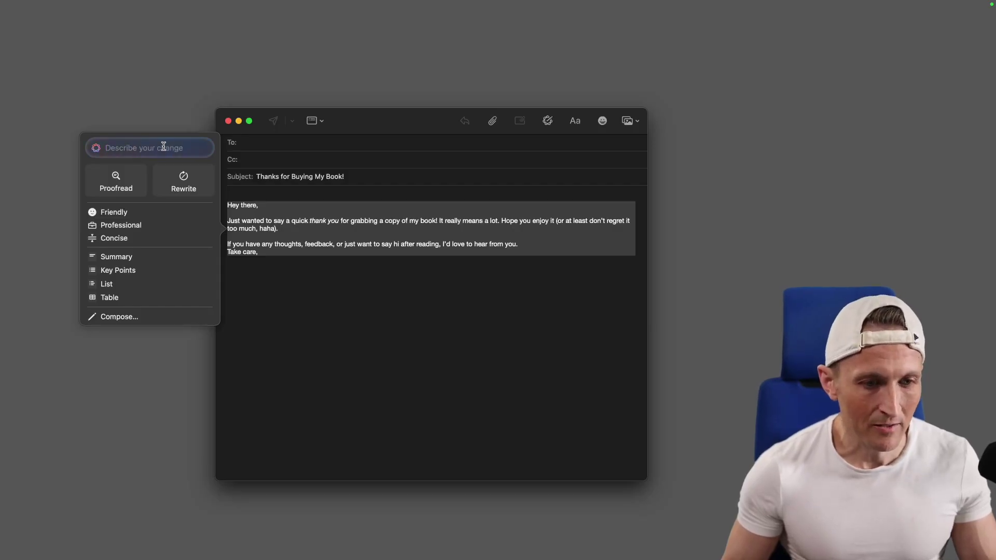
{"action": "type", "text": "make this one sentence"}
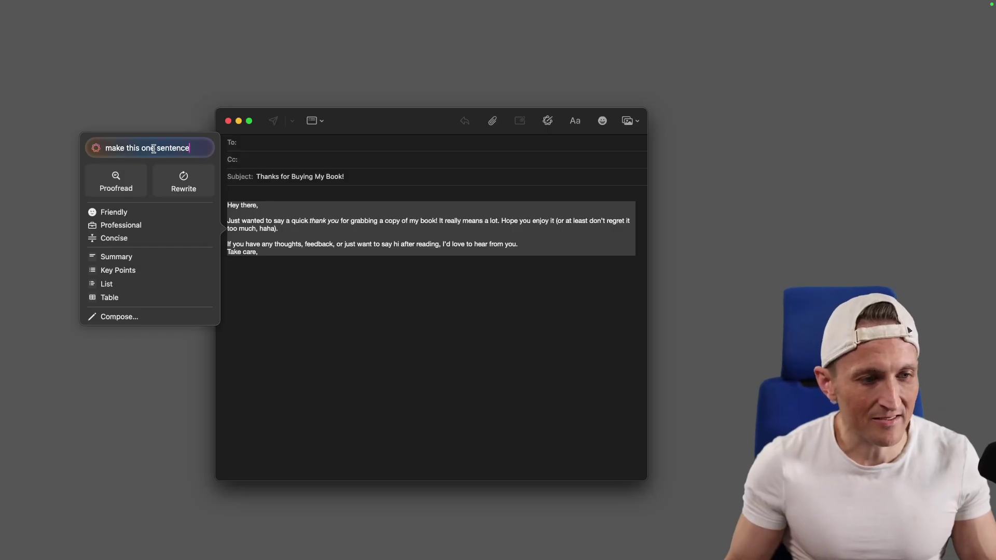
{"action": "key", "text": "Return"}
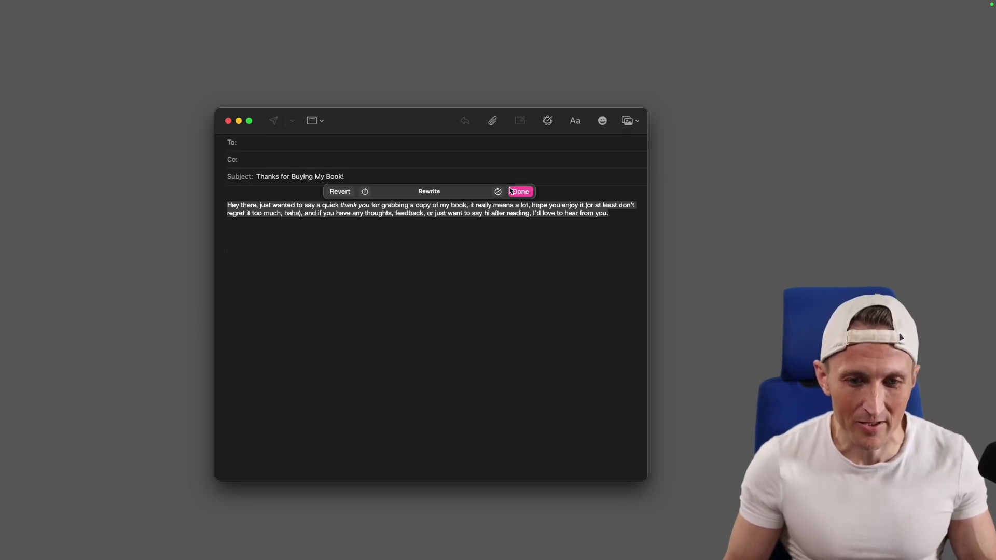
{"action": "left_click", "coordinate": [519, 191]}
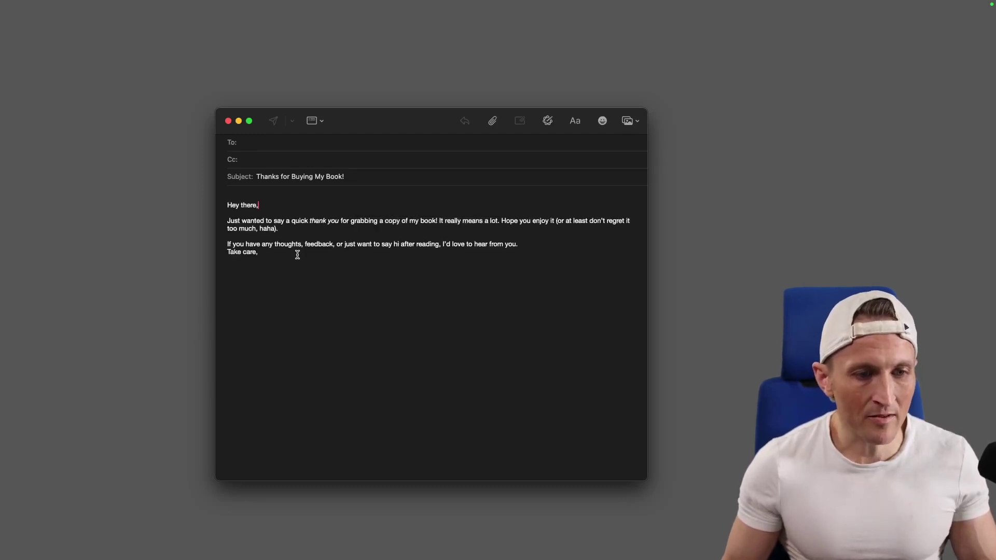
Undo the email body back to the earlier draft containing the misspelling 'grabing'
{"action": "key", "text": "super+a"}
{"action": "key", "text": "super+z"}
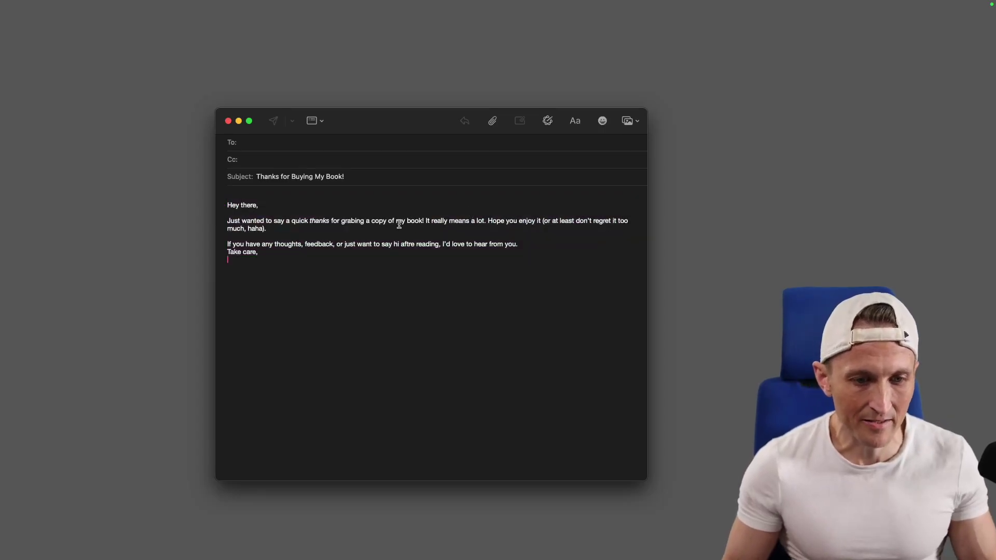
{"action": "double_click", "coordinate": [351, 223]}
{"action": "left_click", "coordinate": [339, 233]}
Run Proofread and then List on the whole email body, undoing the bulleted list
{"action": "key", "text": "super+a"}
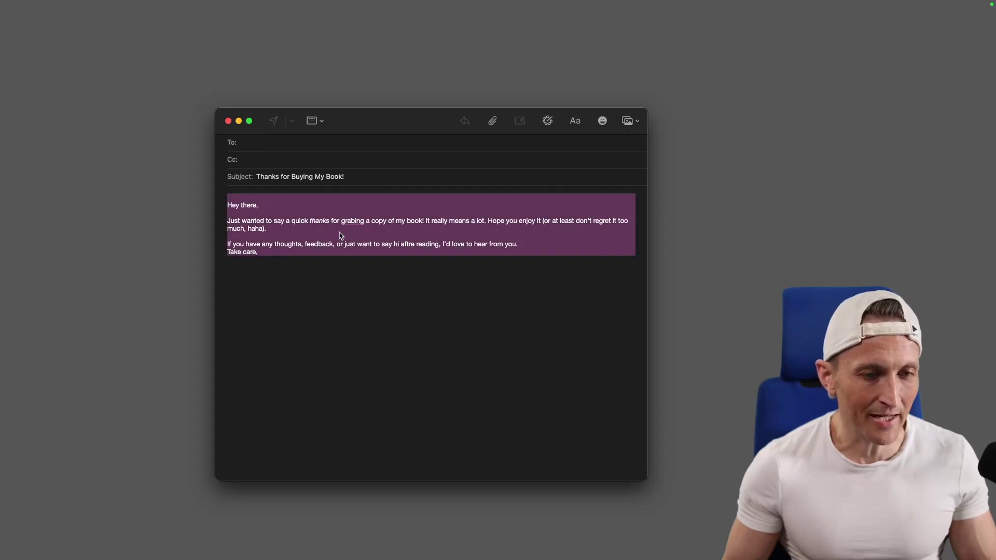
{"action": "left_click", "coordinate": [219, 206]}
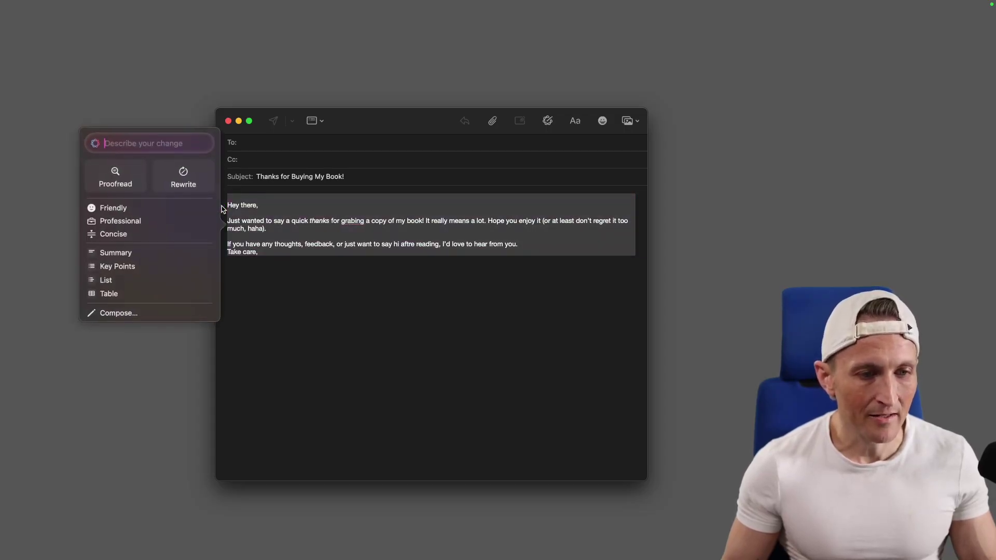
{"action": "left_click", "coordinate": [123, 180]}
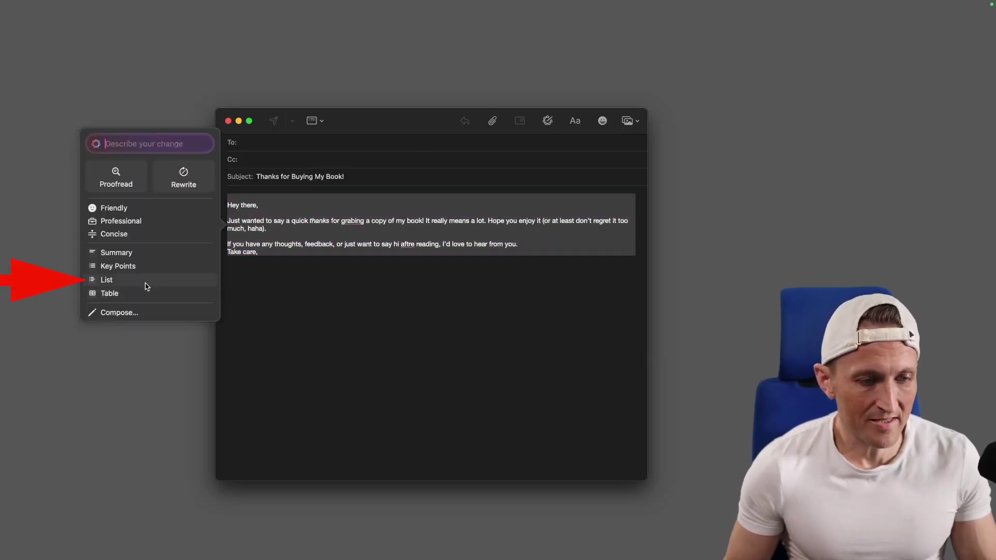
{"action": "left_click", "coordinate": [145, 283]}
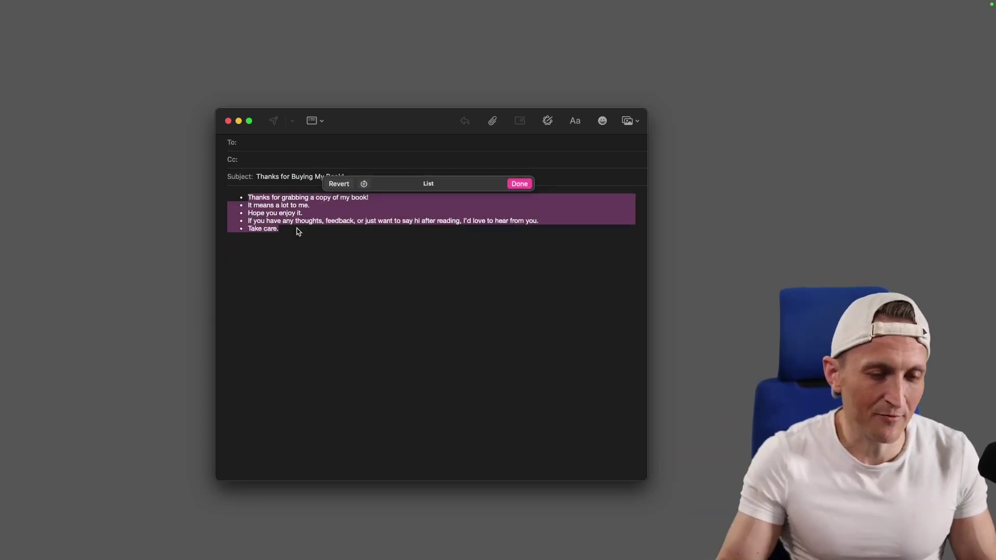
{"action": "key", "text": "super+z"}
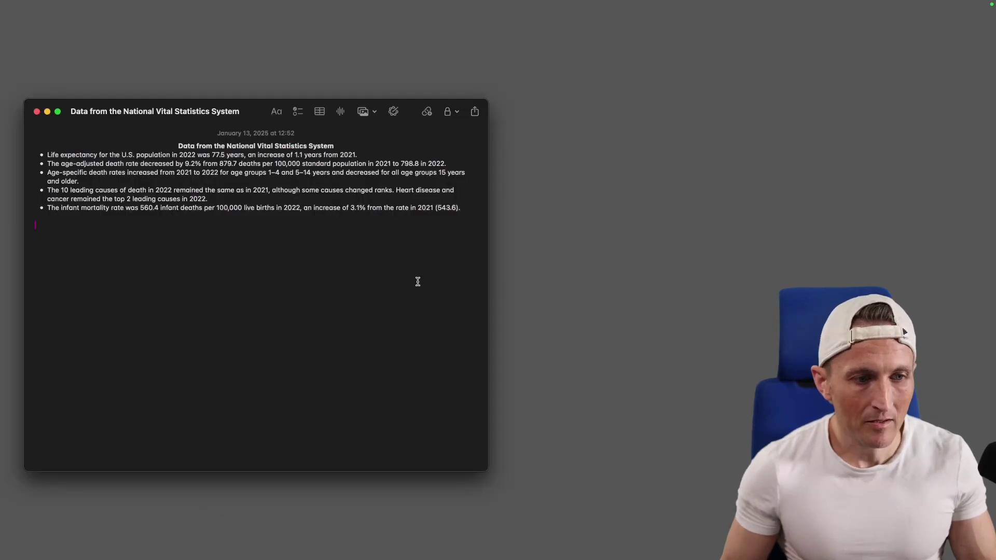
Ask Writing Tools to 'make me an image with this data' and allow ChatGPT to compose it
{"action": "key", "text": "super+a"}
{"action": "left_click", "coordinate": [39, 149]}
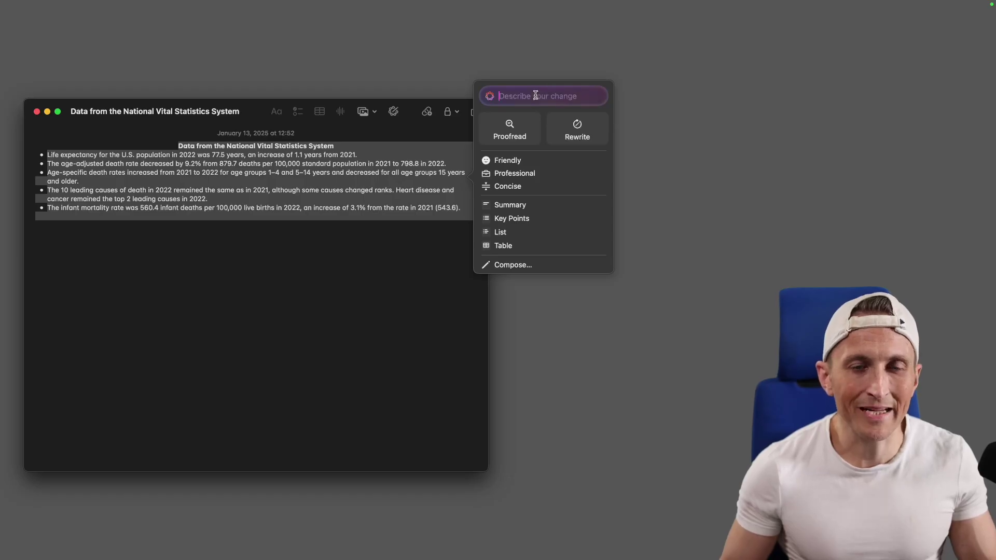
{"action": "type", "text": "make me an image with this"}
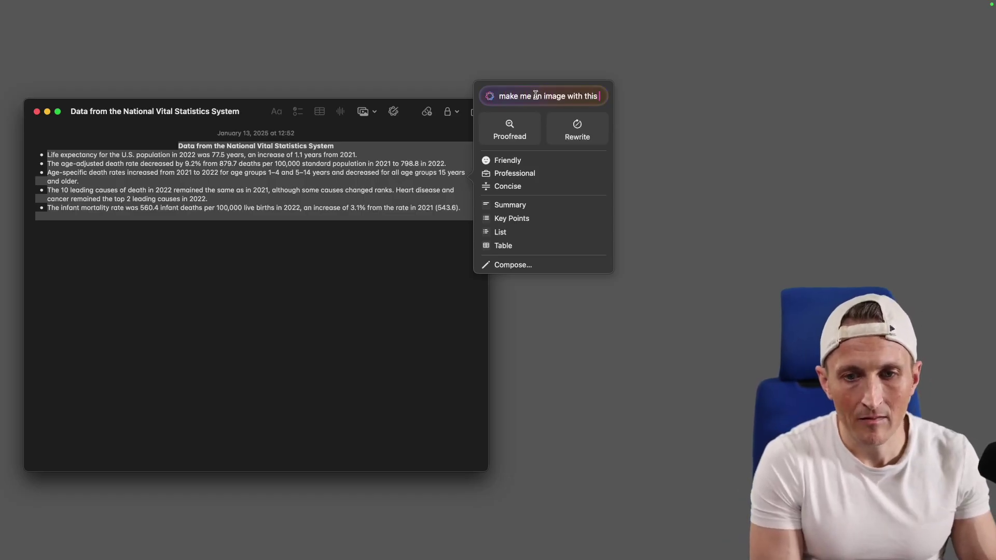
{"action": "type", "text": "data"}
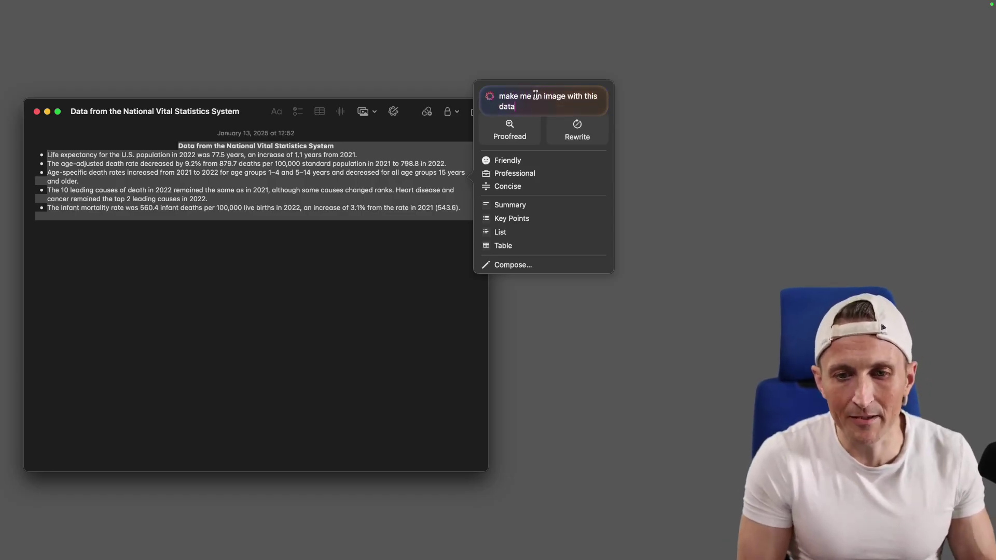
{"action": "key", "text": "Return"}
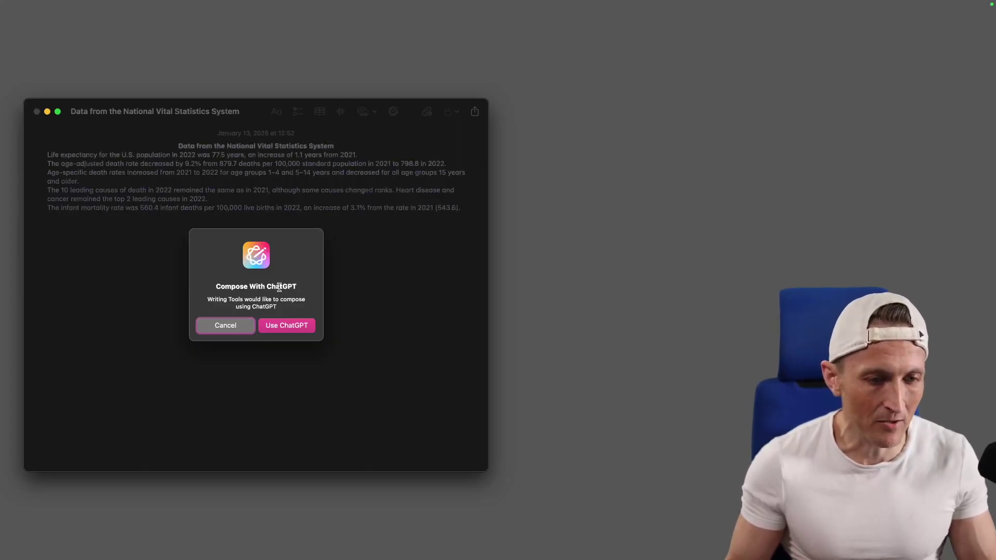
{"action": "left_click", "coordinate": [294, 328]}
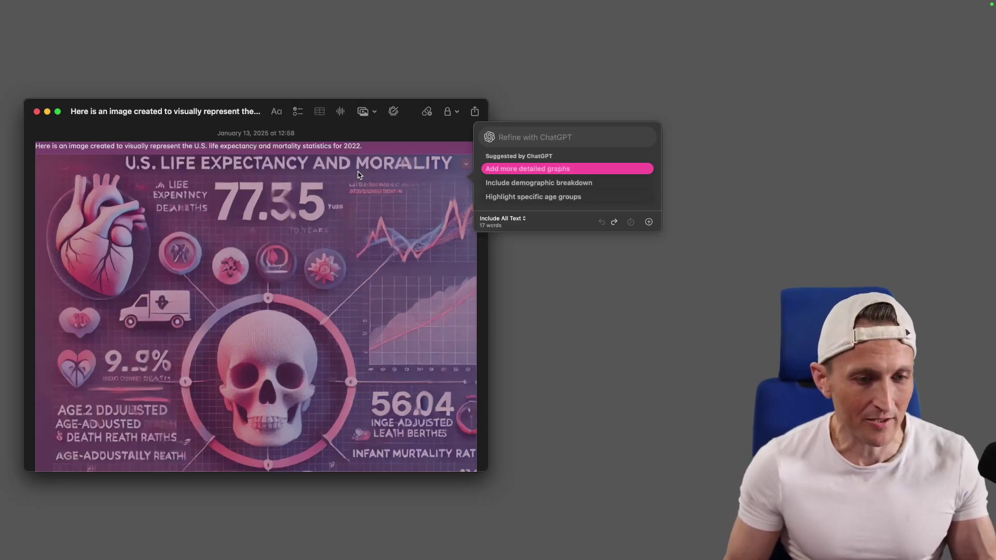
Open Apple Intelligence & Siri settings by searching 'apple intelli' in Spotlight
{"action": "left_click", "coordinate": [398, 147]}
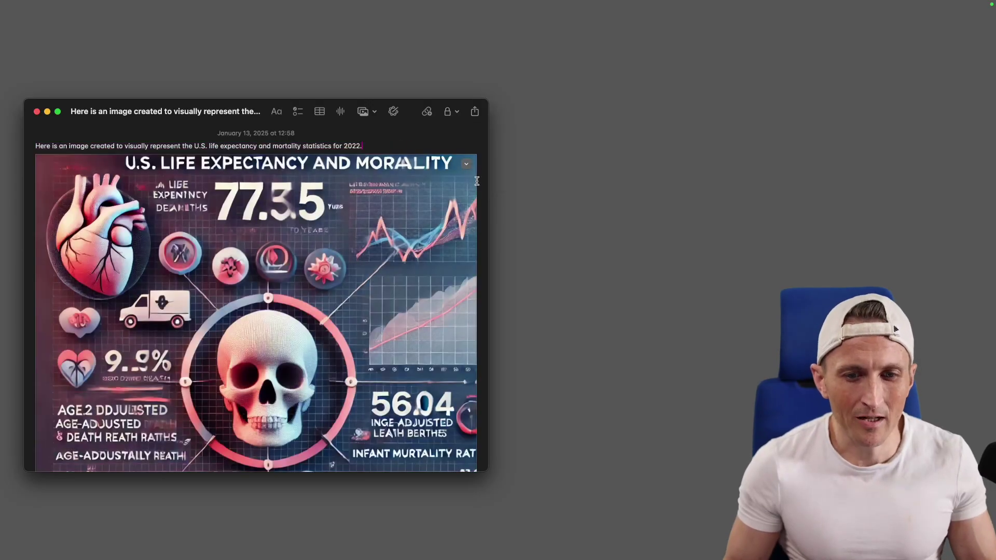
{"action": "key", "text": "super+a"}
{"action": "key", "text": "super+space"}
{"action": "type", "text": "apple intelli"}
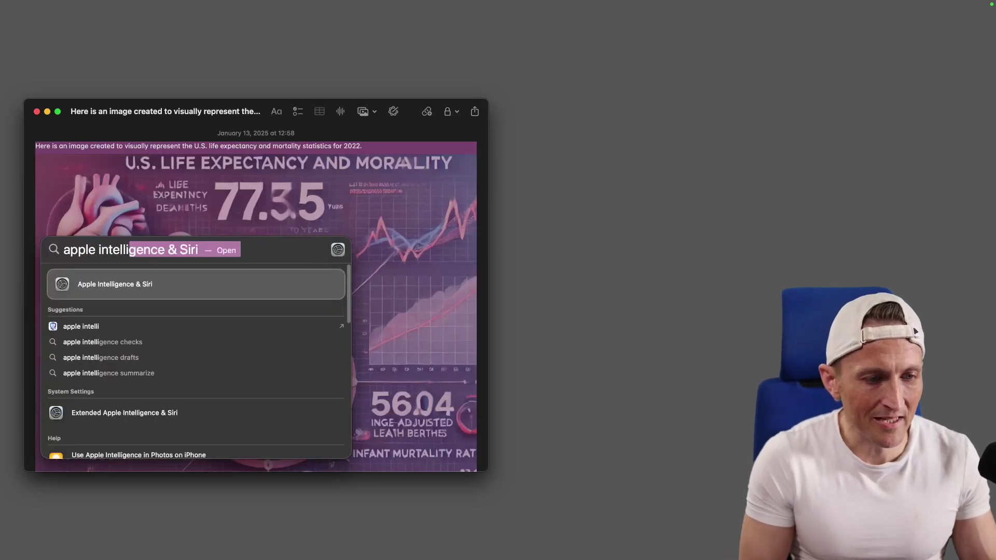
{"action": "left_click", "coordinate": [287, 294]}
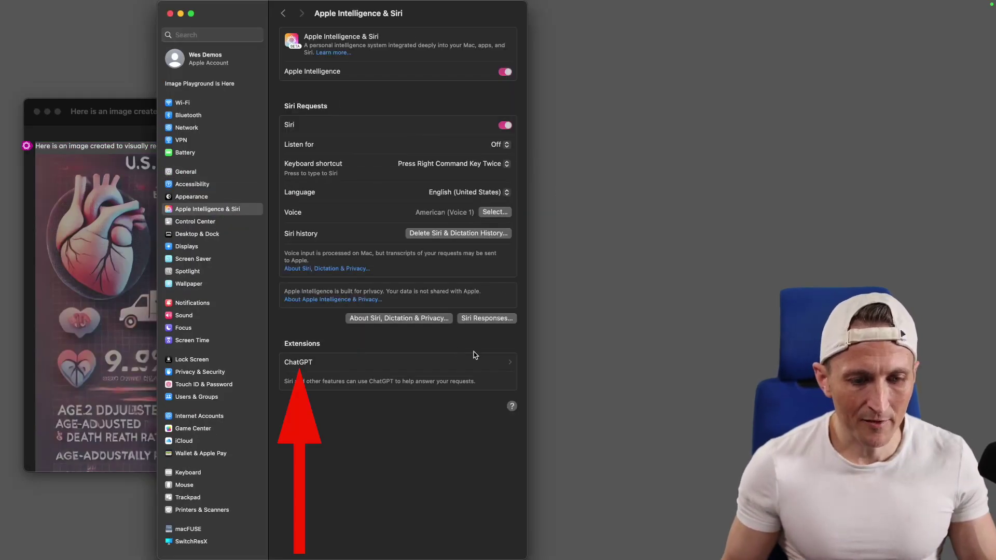
Toggle Confirm ChatGPT Requests in the ChatGPT extension and quit System Settings
{"action": "left_click", "coordinate": [314, 363]}
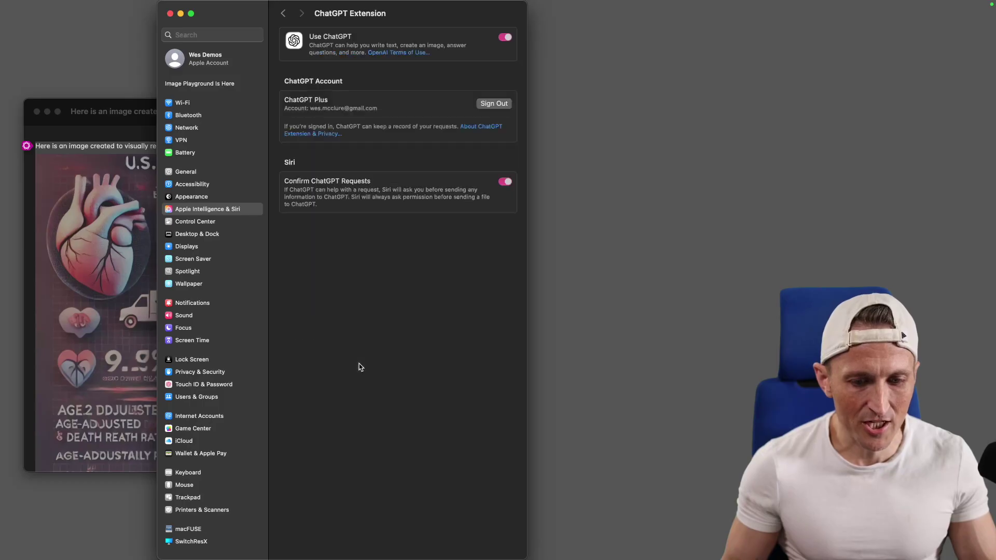
{"action": "left_click", "coordinate": [505, 183]}
{"action": "key", "text": "super+q"}
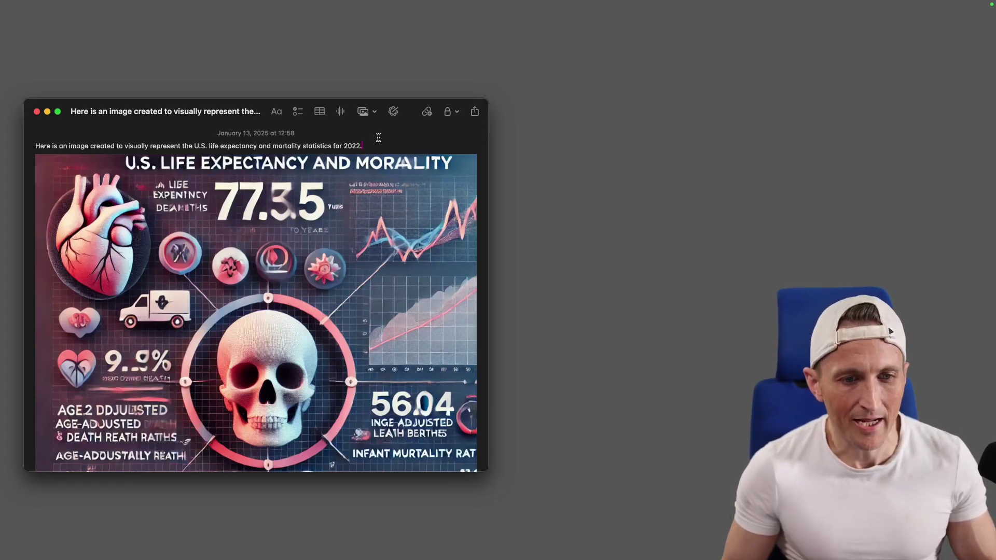
Undo back to the statistics text and ask ChatGPT Compose to 'make me an image'
{"action": "key", "text": "super+a"}
{"action": "key", "text": "super+z"}
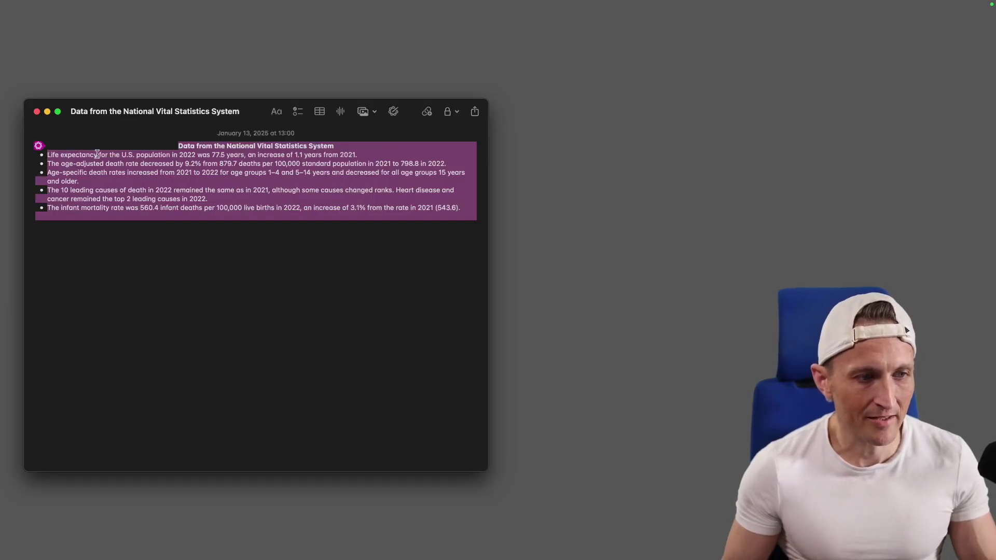
{"action": "right_click", "coordinate": [303, 183]}
{"action": "mouse_move", "coordinate": [436, 446]}
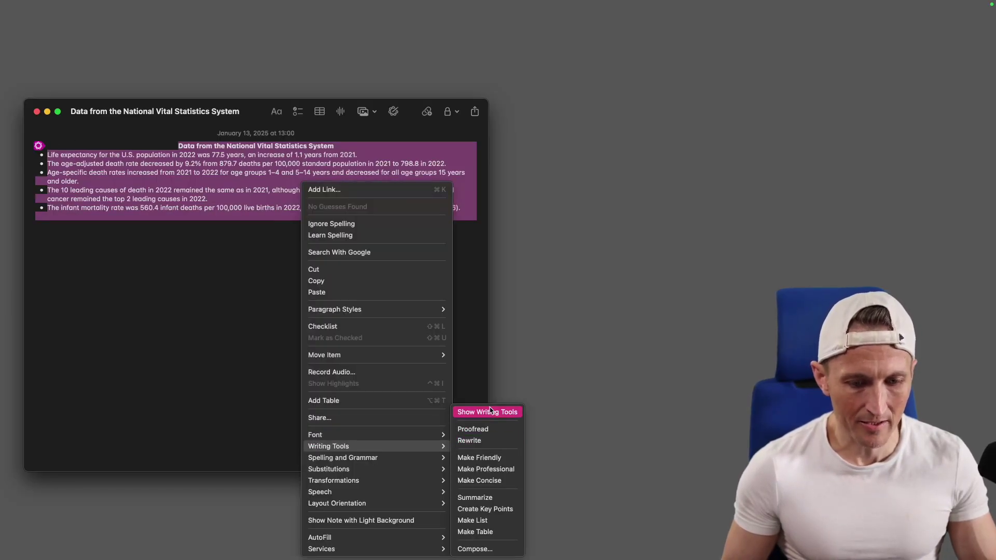
{"action": "left_click", "coordinate": [490, 411]}
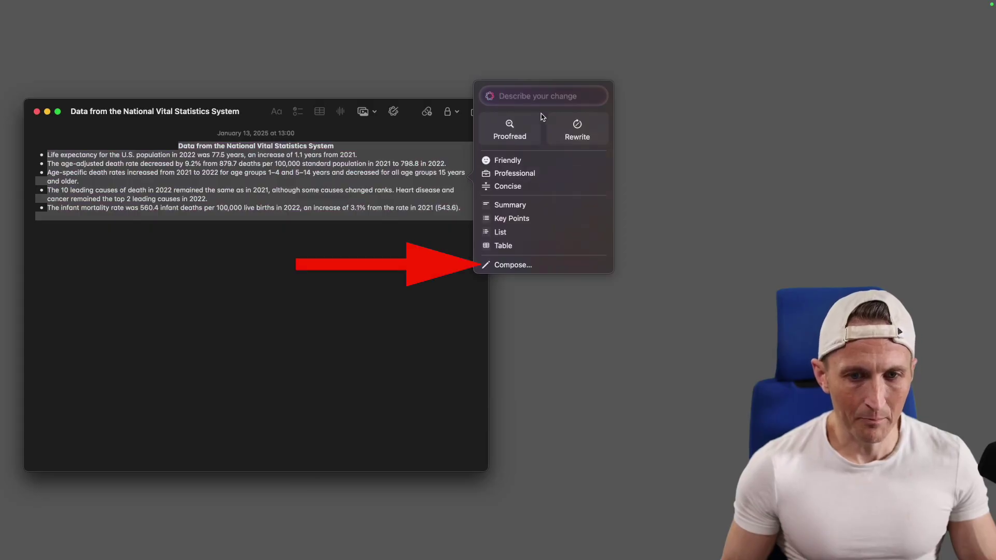
{"action": "left_click", "coordinate": [527, 265]}
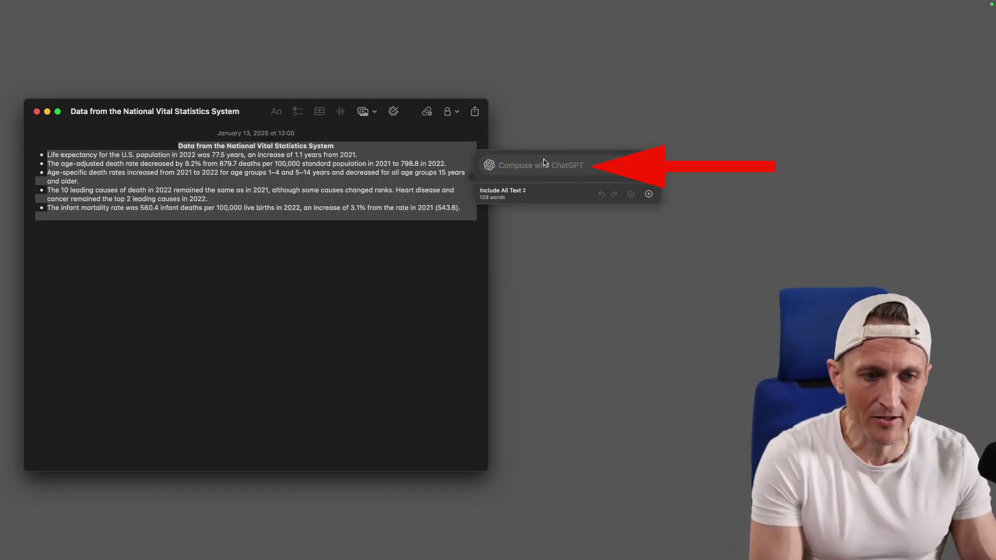
{"action": "type", "text": "make mea n image"}
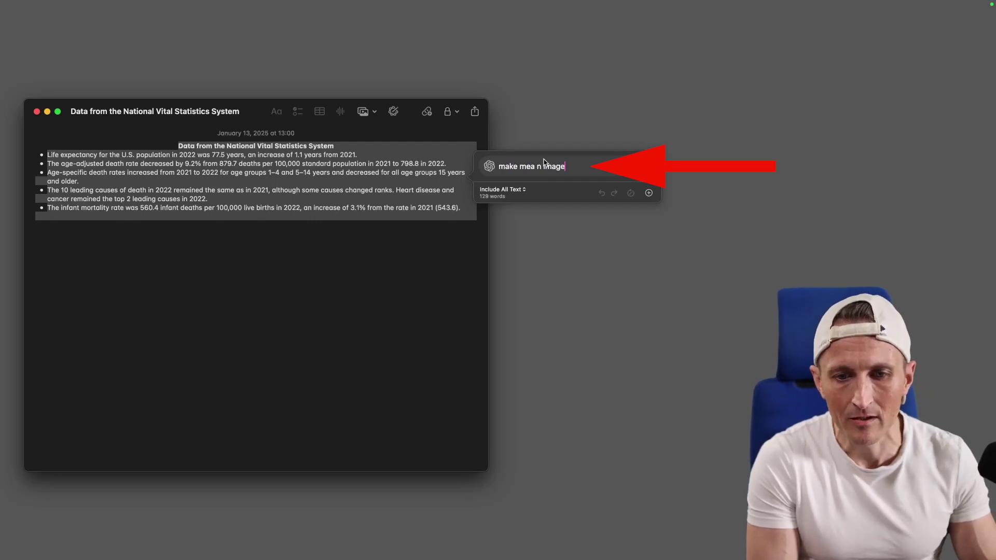
{"action": "key", "text": "Return"}
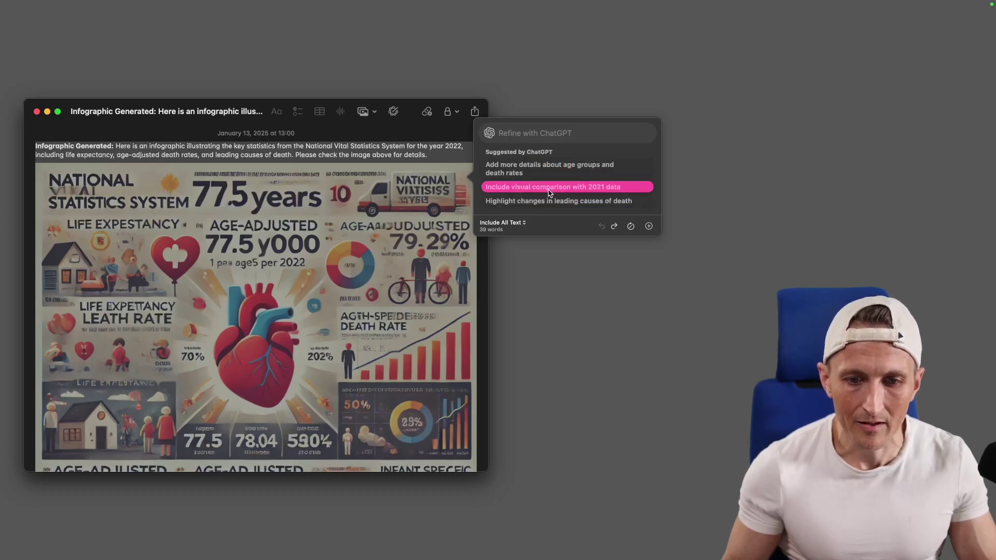
Refine the infographic with the 'Highlight changes in leading causes of death' suggestion
{"action": "left_click", "coordinate": [588, 201]}
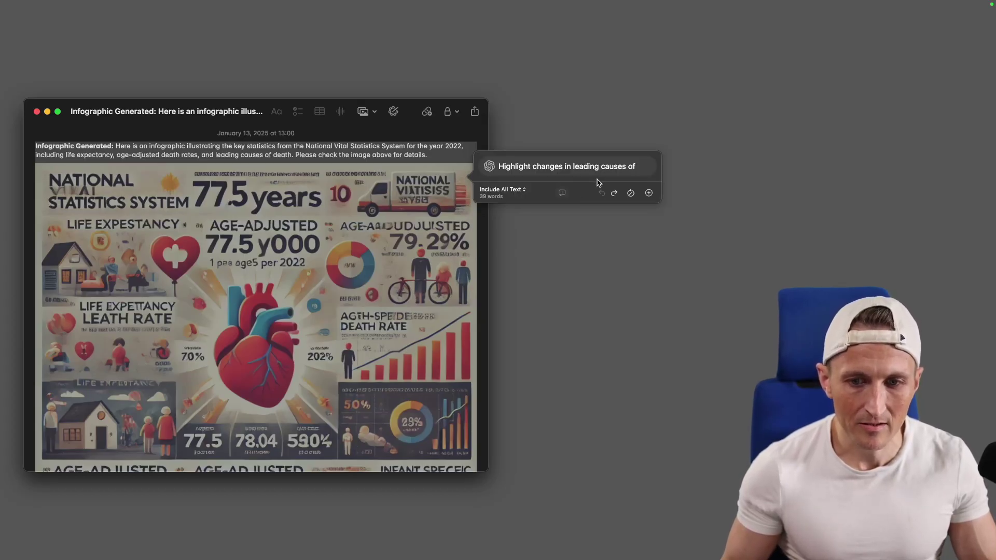
{"action": "left_click", "coordinate": [605, 167]}
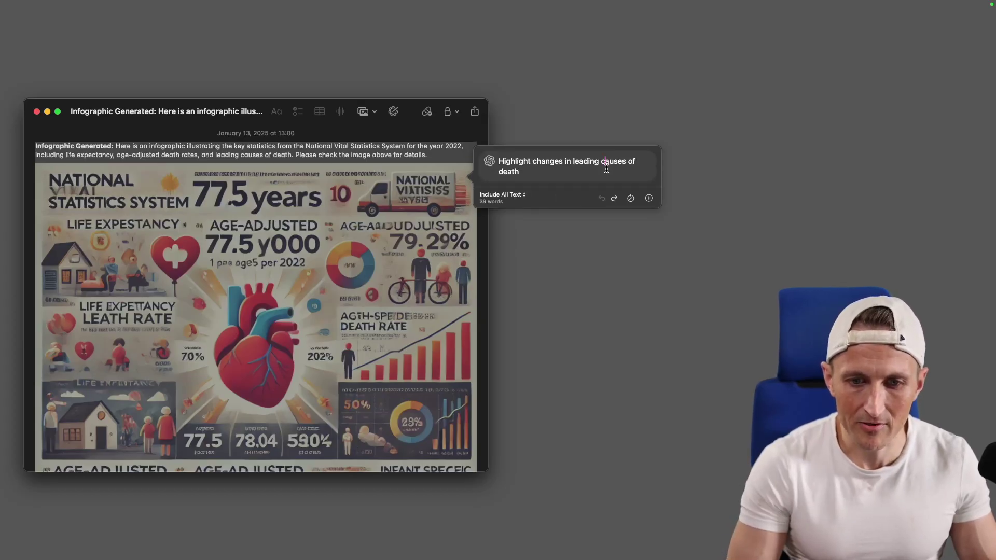
{"action": "key", "text": "Return"}
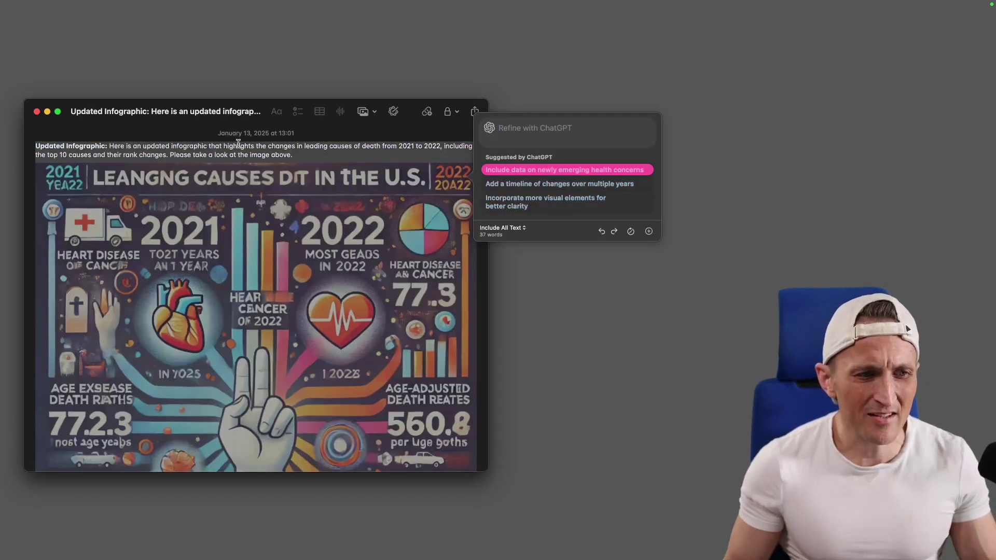
{"action": "left_click", "coordinate": [233, 143]}
{"action": "key", "text": "super+a"}
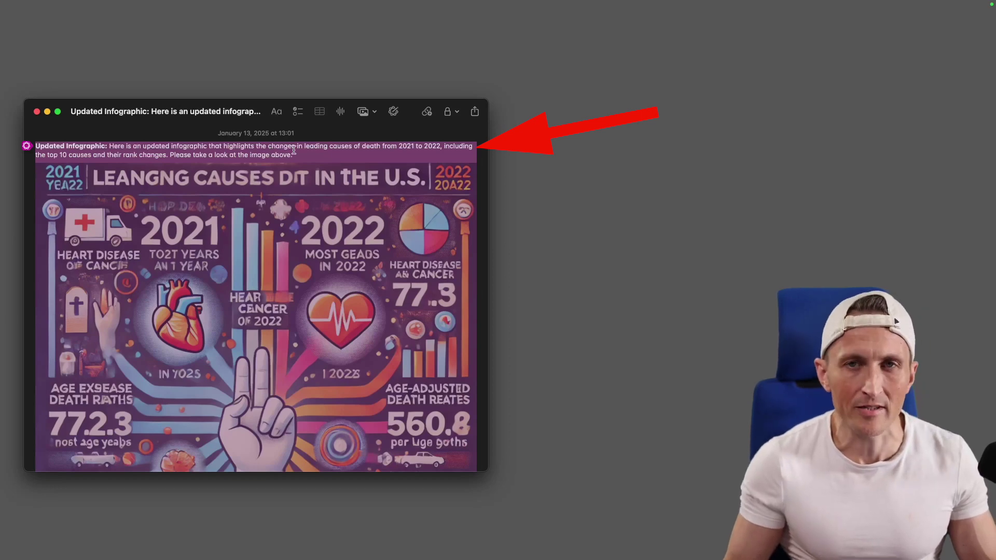
Undo the note back to its original statistics text and view its context actions
{"action": "left_click", "coordinate": [314, 152]}
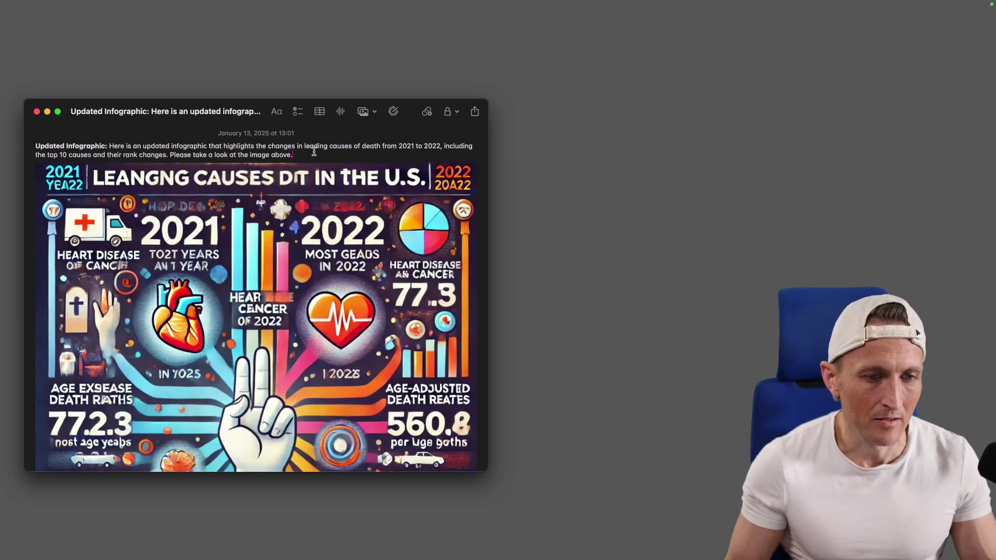
{"action": "key", "text": "super+z"}
{"action": "right_click", "coordinate": [315, 167]}
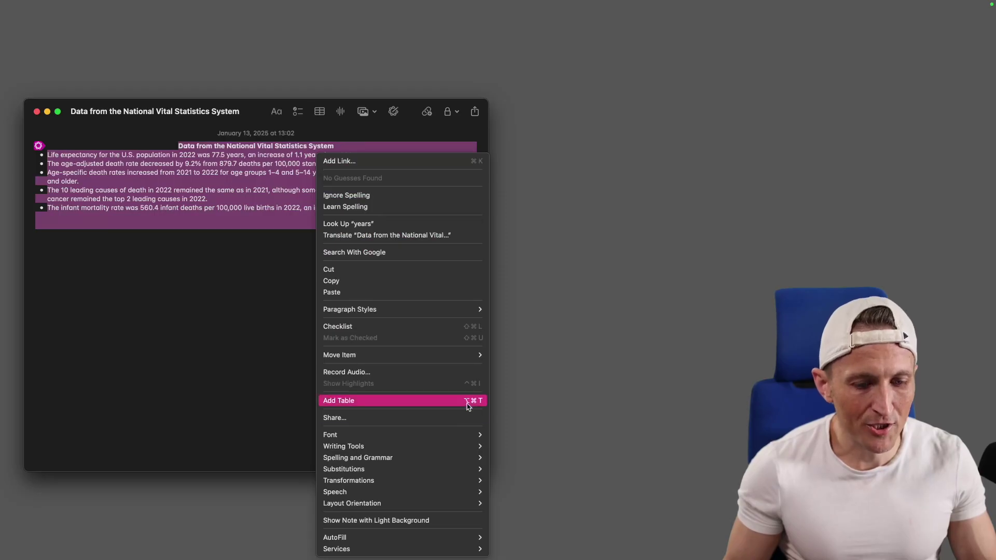
{"action": "mouse_move", "coordinate": [464, 449]}
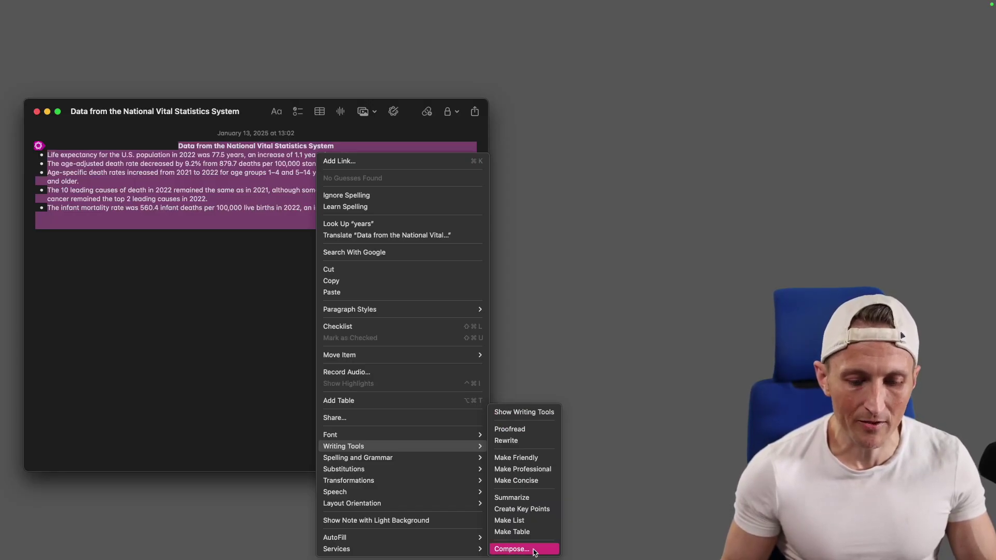
Open Keyboard settings via 'keyb' search and show the Keyboard Shortcuts list
{"action": "key", "text": "Escape"}
{"action": "key", "text": "alt+space"}
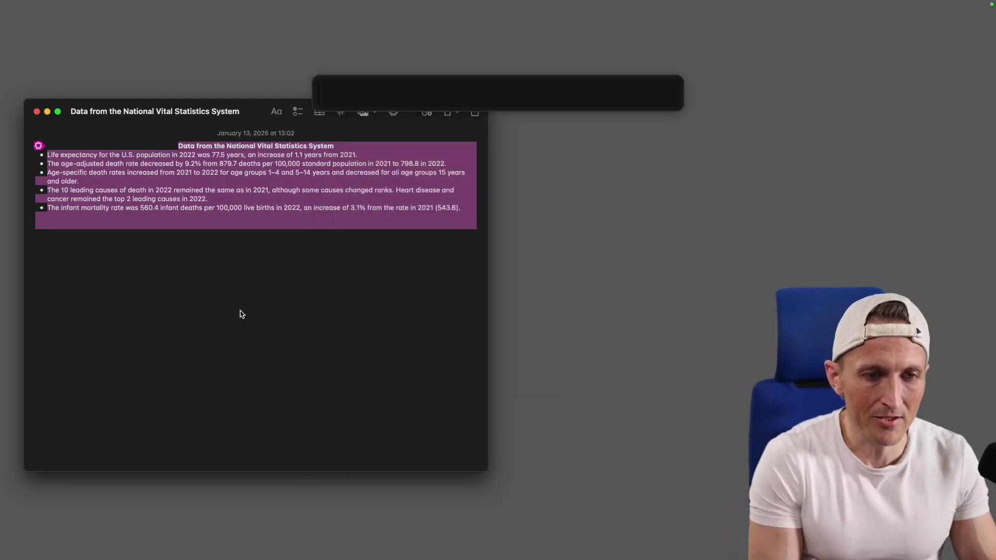
{"action": "type", "text": "keyb"}
{"action": "key", "text": "Return"}
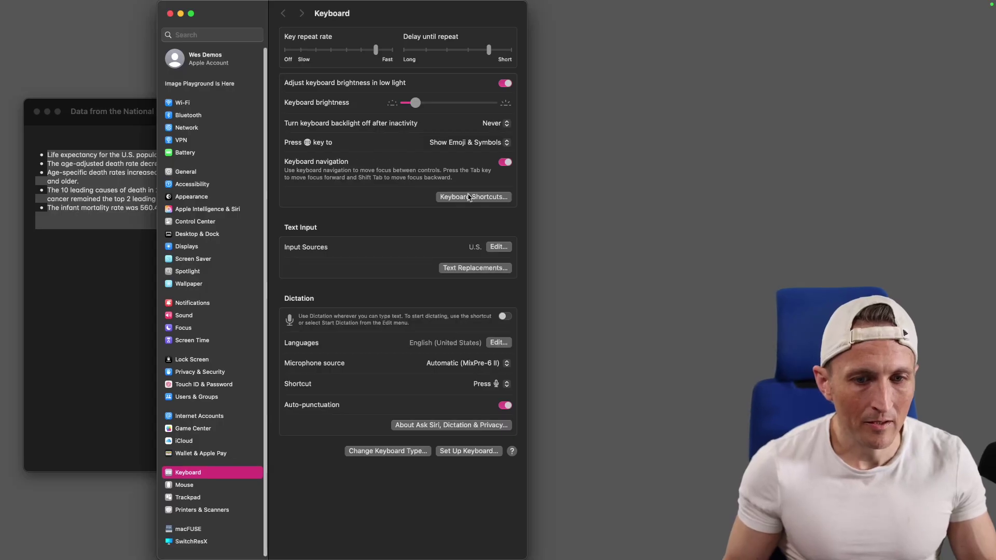
{"action": "left_click", "coordinate": [470, 196]}
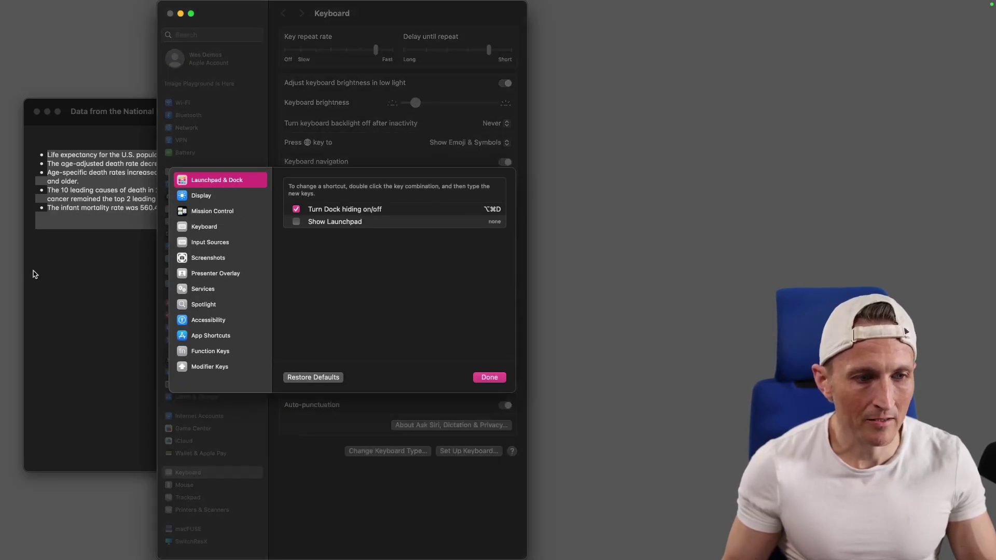
Search Notes' Help menu for 'compose' to locate the Writing Tools Compose command
{"action": "left_click", "coordinate": [34, 274]}
{"action": "left_click", "coordinate": [205, 6]}
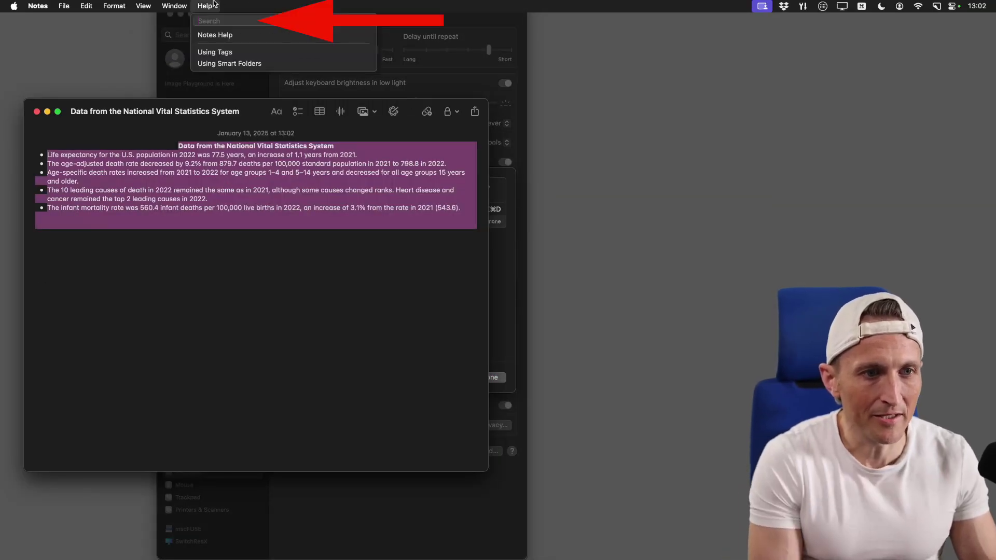
{"action": "type", "text": "writingacom"}
{"action": "key", "text": "super+a"}
{"action": "type", "text": "compose"}
{"action": "key", "text": "Down"}
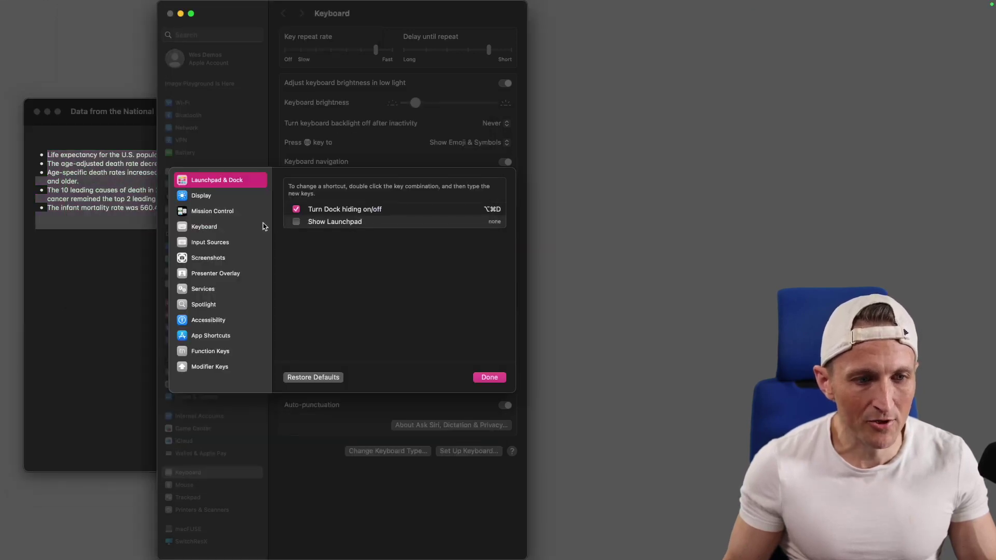
Under App Shortcuts, start then cancel a new shortcut, and select the All Applications group
{"action": "left_click", "coordinate": [225, 342]}
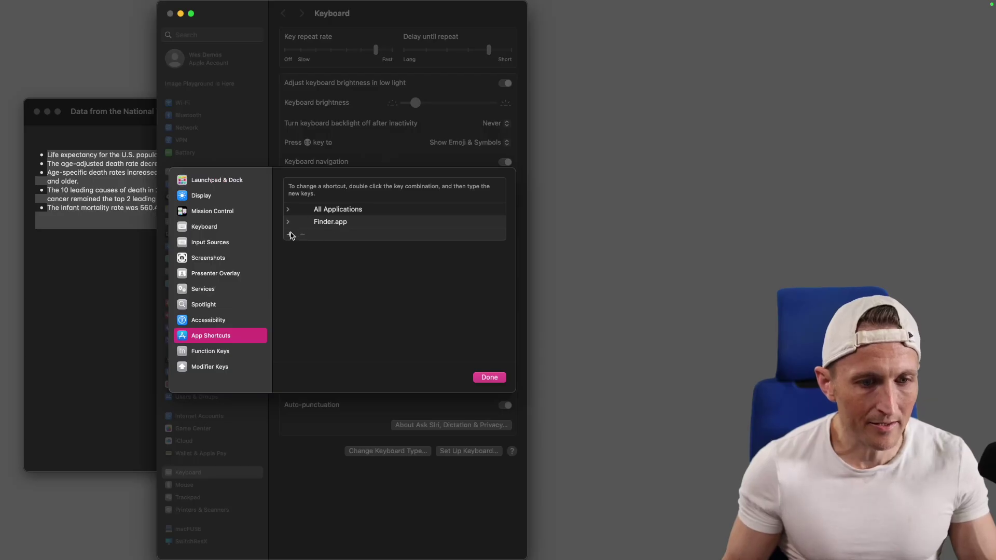
{"action": "left_click", "coordinate": [291, 232]}
{"action": "left_click", "coordinate": [421, 229]}
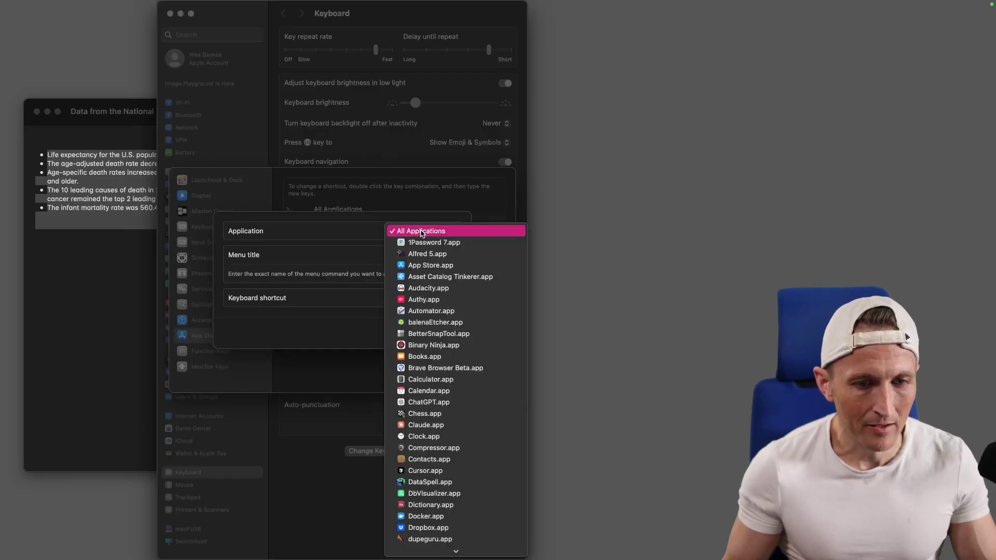
{"action": "left_click", "coordinate": [341, 222]}
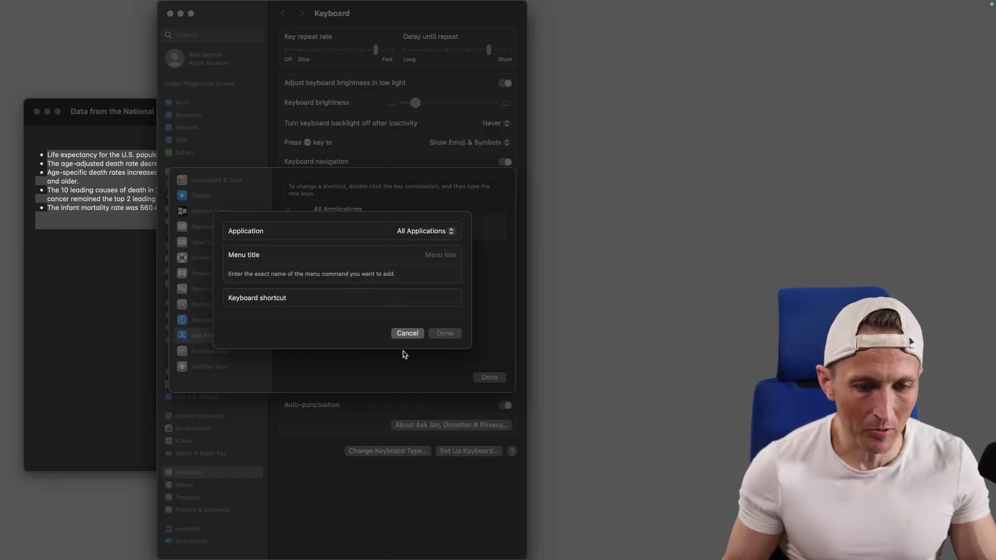
{"action": "left_click", "coordinate": [407, 334]}
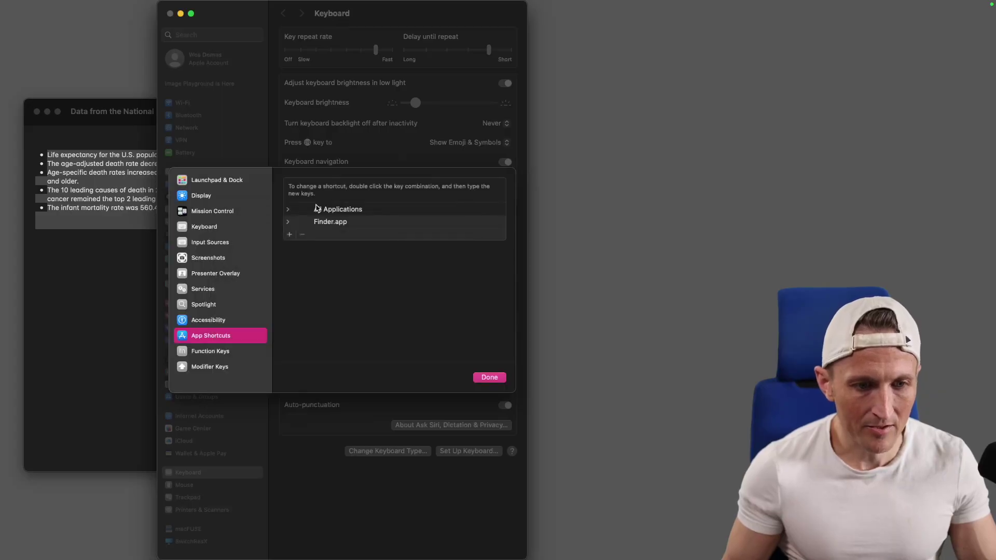
{"action": "left_click", "coordinate": [289, 209]}
{"action": "left_click", "coordinate": [333, 213]}
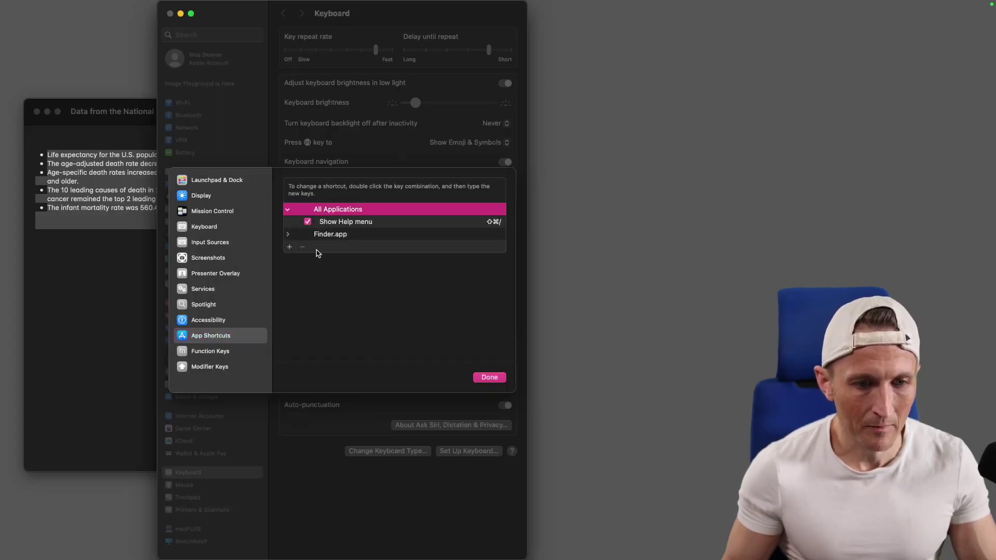
Add an All Applications shortcut, Option-Shift-Command-C, for the menu title 'Compose'
{"action": "left_click", "coordinate": [288, 246]}
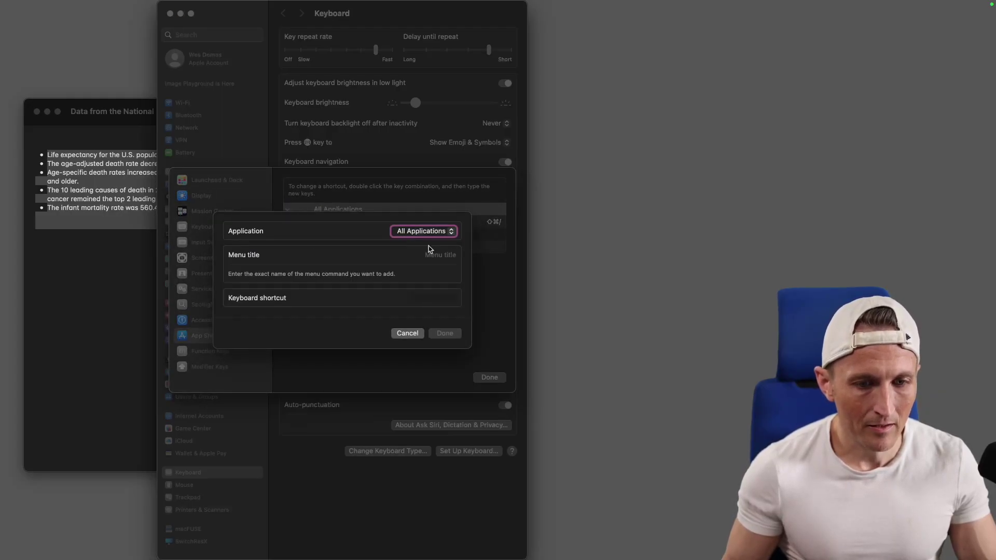
{"action": "left_click", "coordinate": [436, 255]}
{"action": "type", "text": "Compose"}
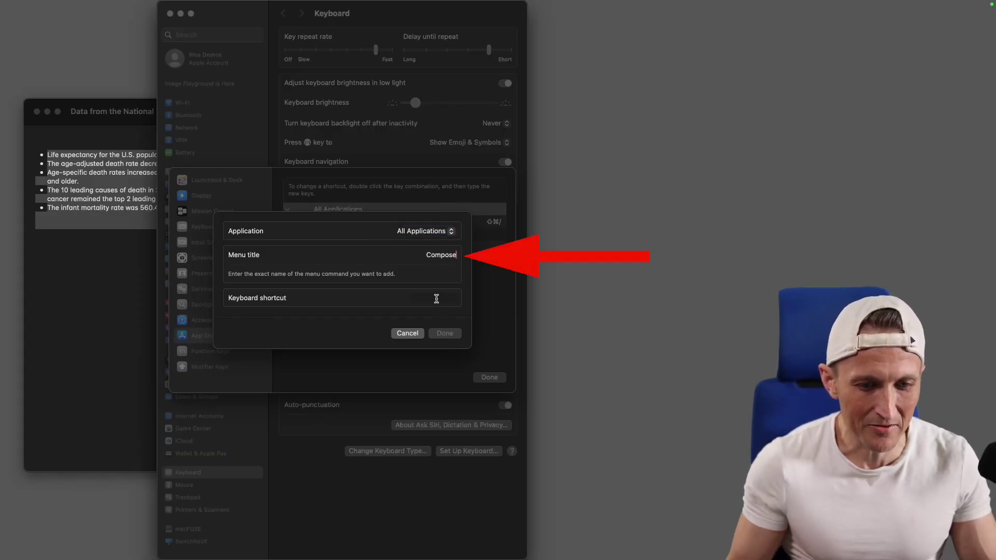
{"action": "left_click", "coordinate": [437, 299]}
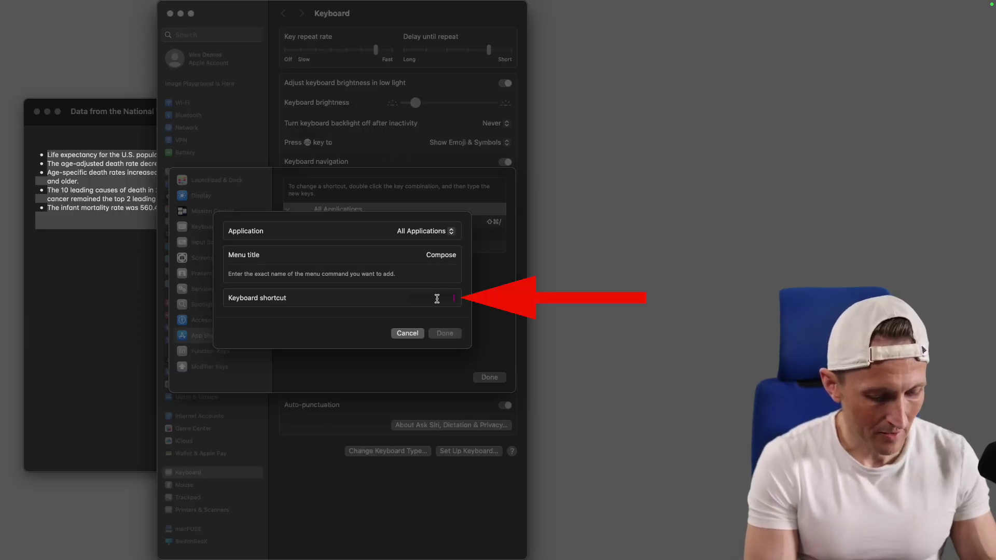
{"action": "key", "text": "alt+shift+super+c"}
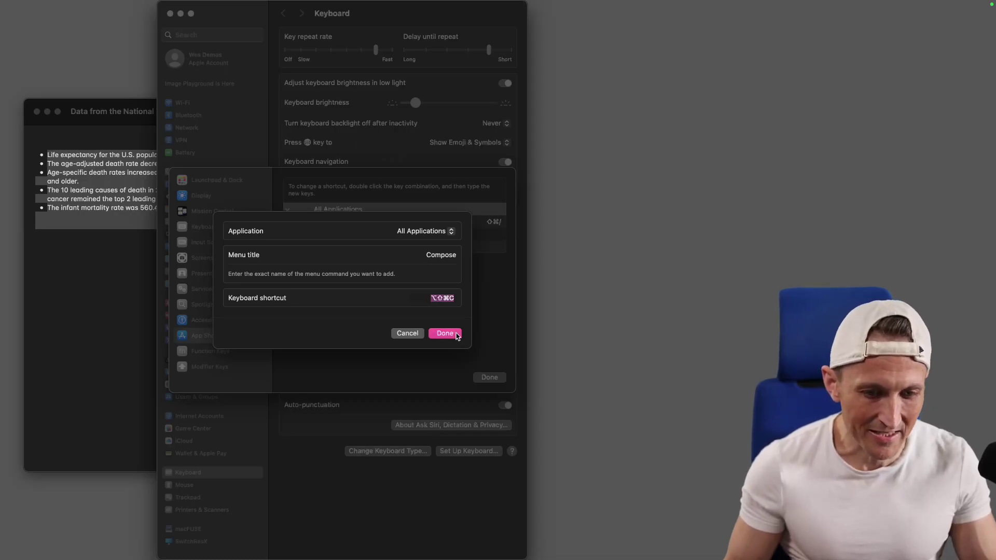
{"action": "left_click", "coordinate": [456, 335]}
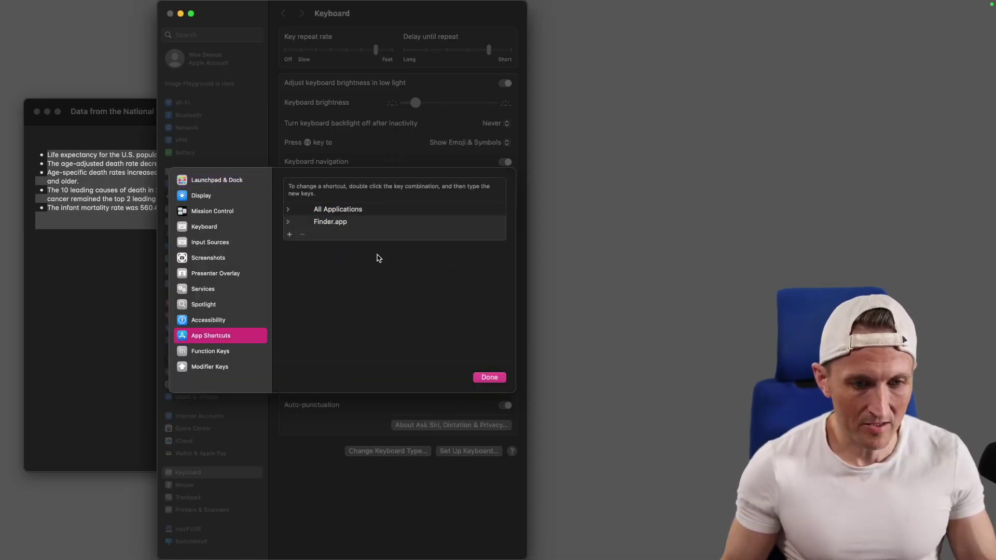
Expand All Applications to confirm the new Compose shortcut, then close the list
{"action": "left_click", "coordinate": [336, 210]}
{"action": "key", "text": "Right"}
{"action": "key", "text": "Down"}
{"action": "key", "text": "Down"}
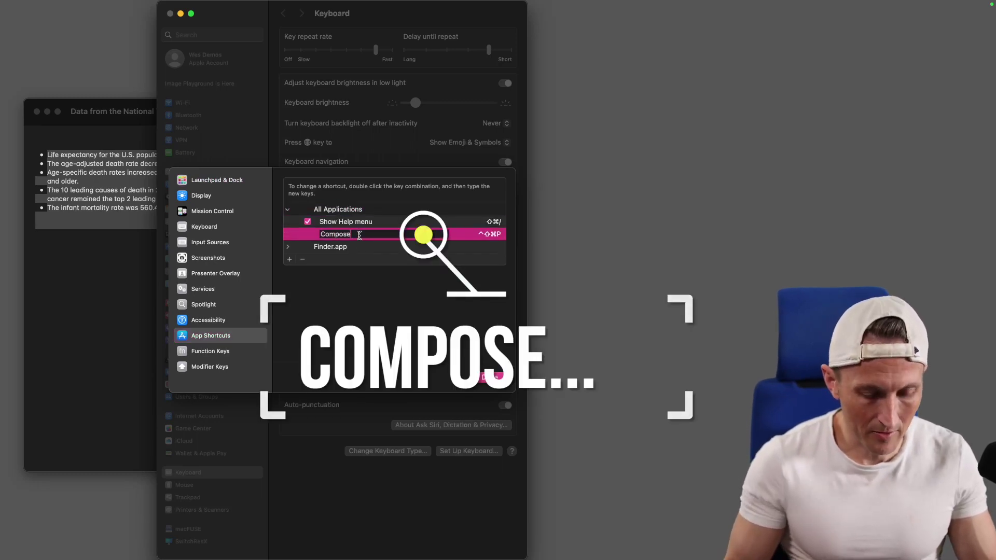
{"action": "key", "text": "Return"}
Quit System Settings, select all of the note's text, and trigger Compose with ChatGPT
{"action": "key", "text": "super+q"}
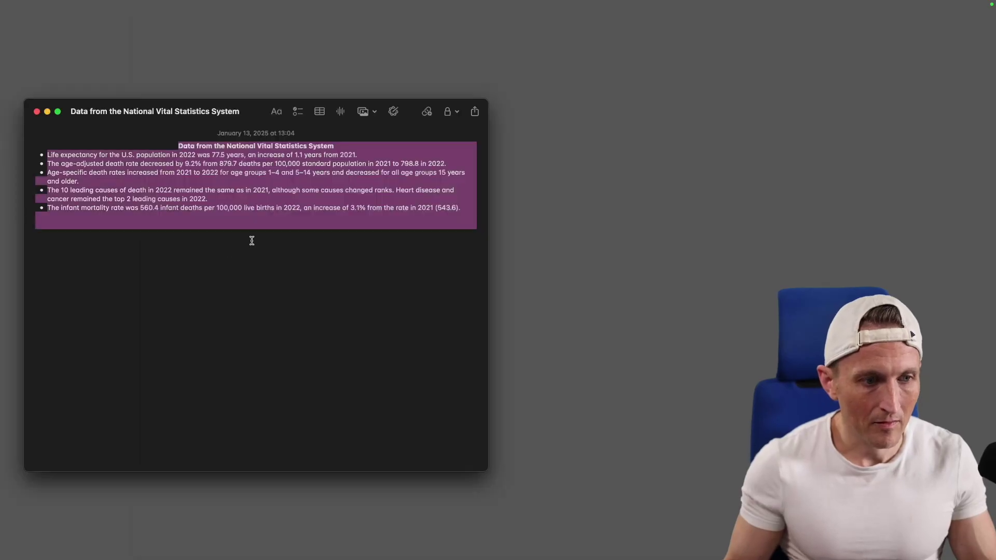
{"action": "left_click", "coordinate": [137, 261]}
{"action": "key", "text": "super+a"}
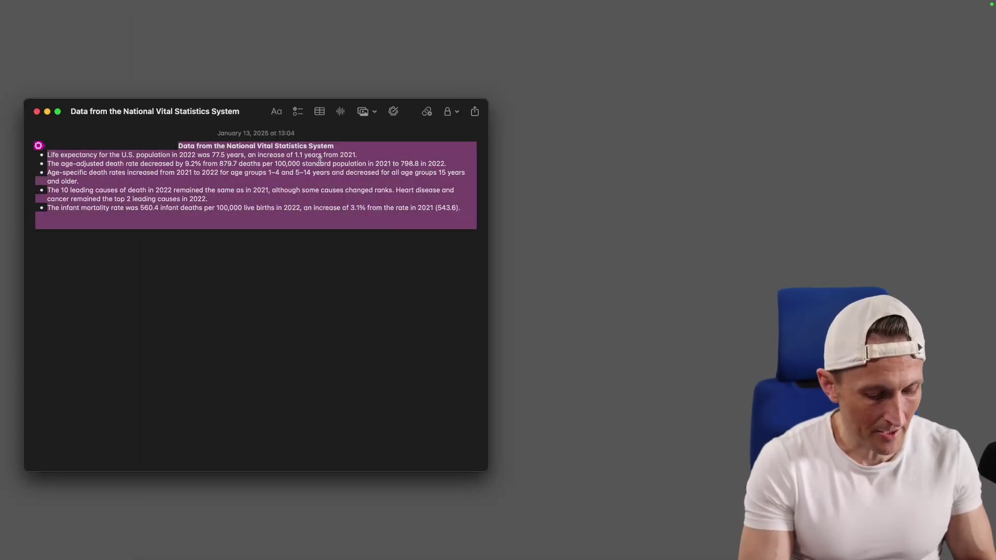
{"action": "key", "text": "super+shift+c"}
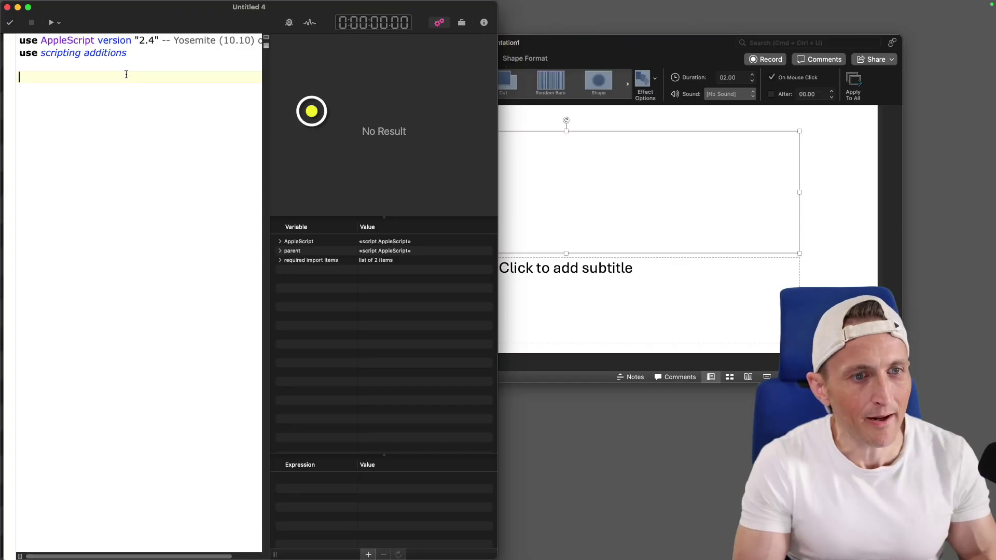
Paste the PowerPoint window-title question on line 3, widen the editor, and move PowerPoint aside
{"action": "key", "text": "super+v"}
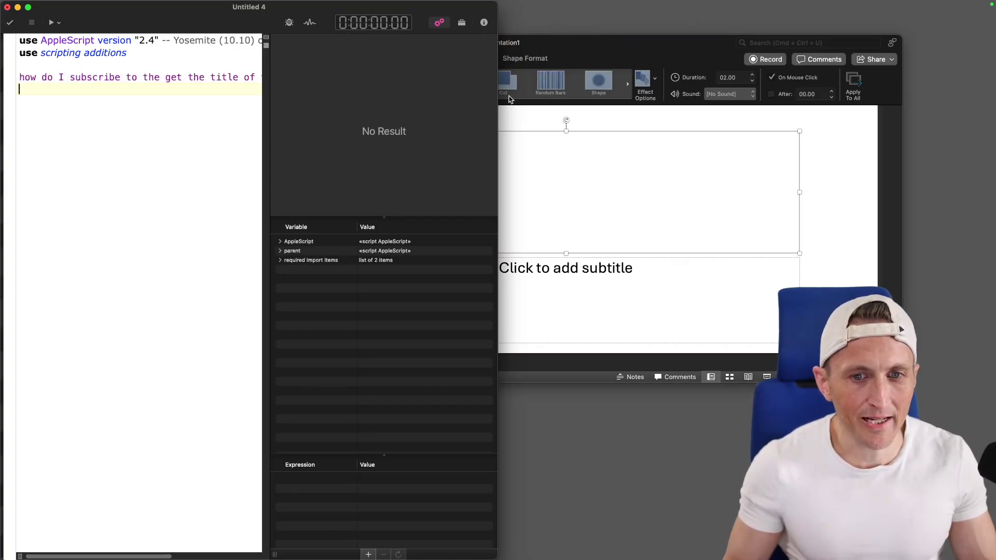
{"action": "left_click_drag", "start_coordinate": [498, 99], "coordinate": [646, 94]}
{"action": "left_click", "coordinate": [798, 127]}
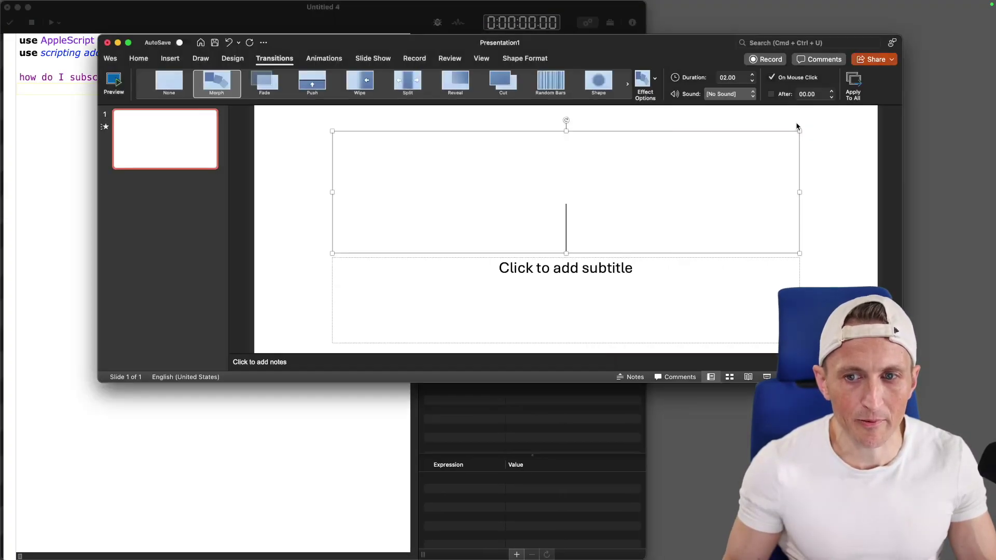
{"action": "left_click_drag", "start_coordinate": [506, 47], "coordinate": [738, 65]}
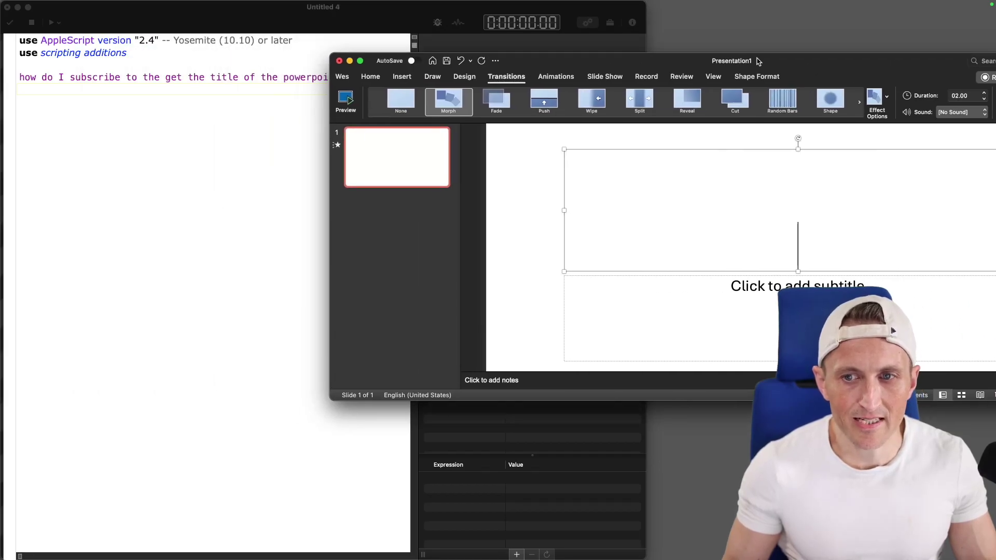
Select the entire question line in the Script Debugger script
{"action": "left_click", "coordinate": [311, 116]}
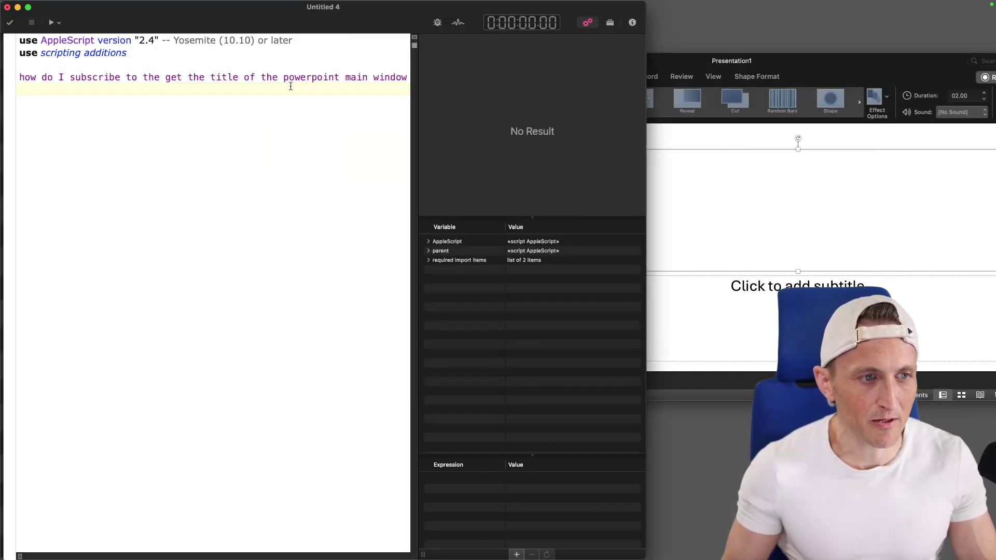
{"action": "triple_click", "coordinate": [151, 77]}
{"action": "key", "text": "Left"}
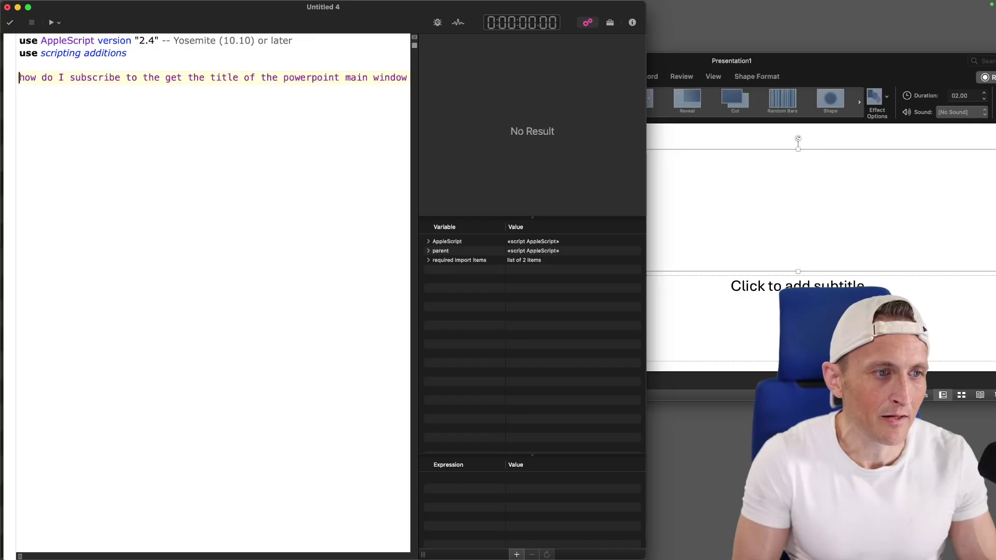
{"action": "key", "text": "shift+Down"}
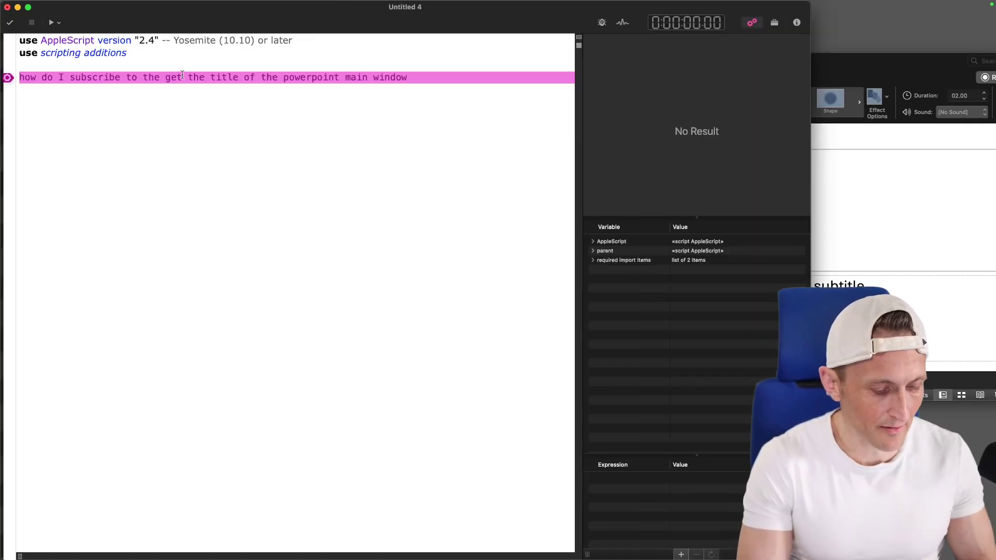
Ask Compose with ChatGPT to 'write me applescript' for the selected question
{"action": "key", "text": "super+shift+w"}
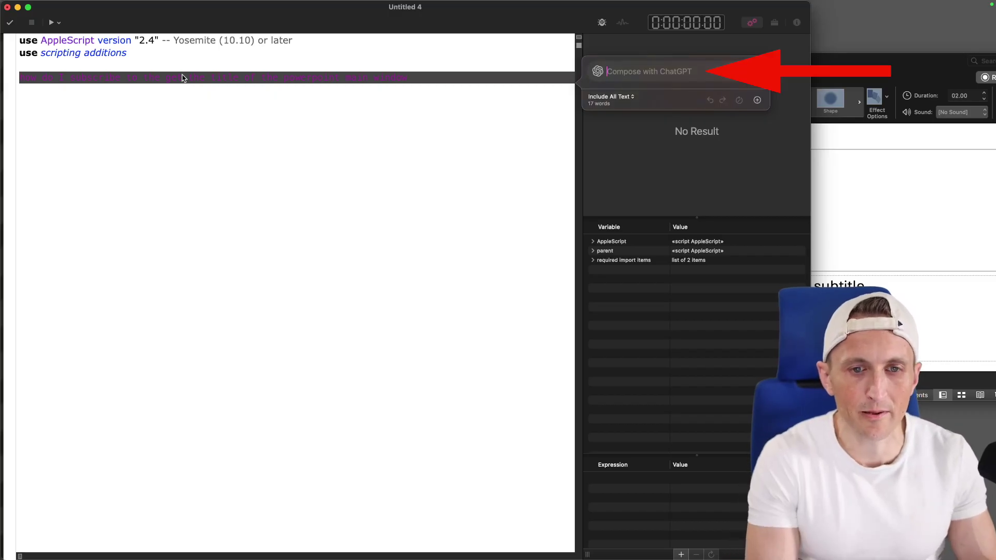
{"action": "type", "text": "write me ap"}
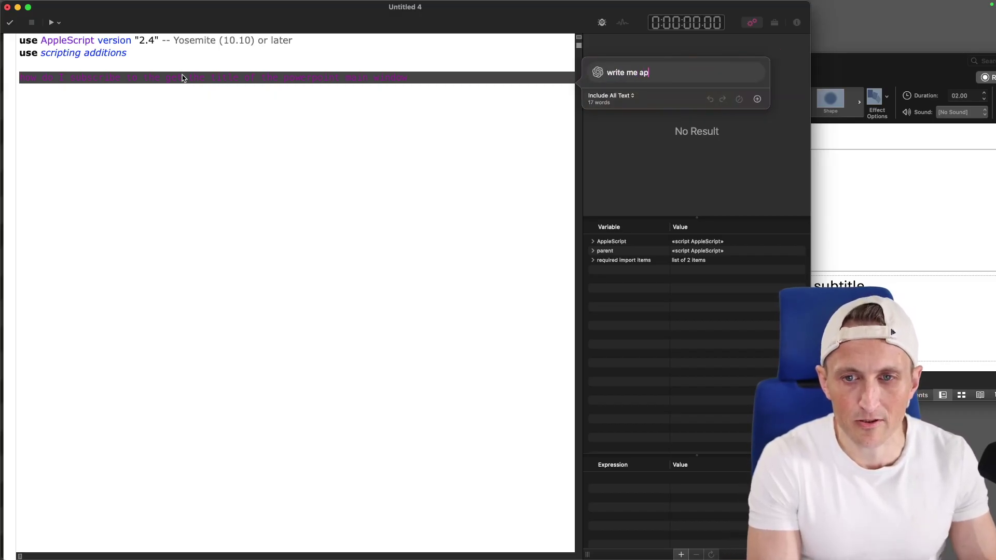
{"action": "type", "text": "plescript"}
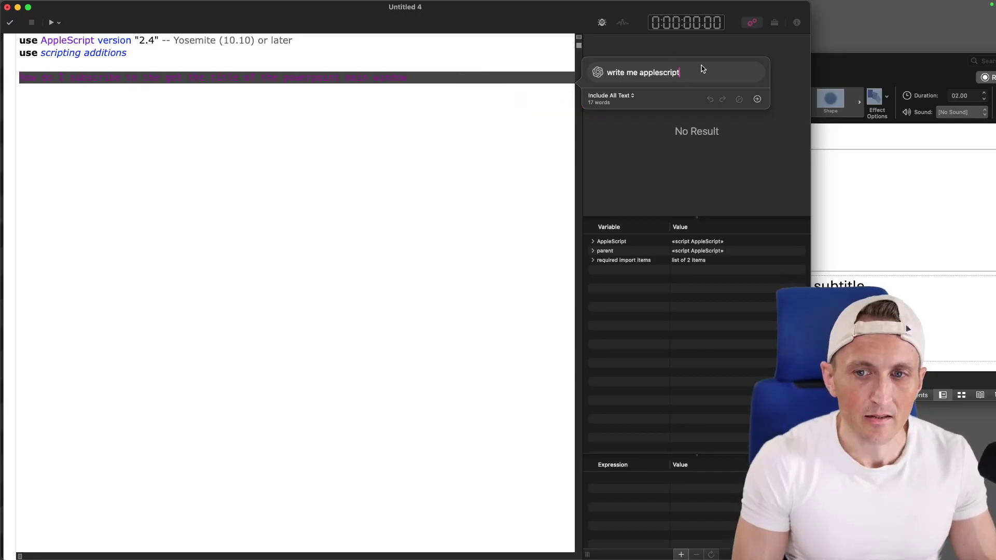
{"action": "key", "text": "Return"}
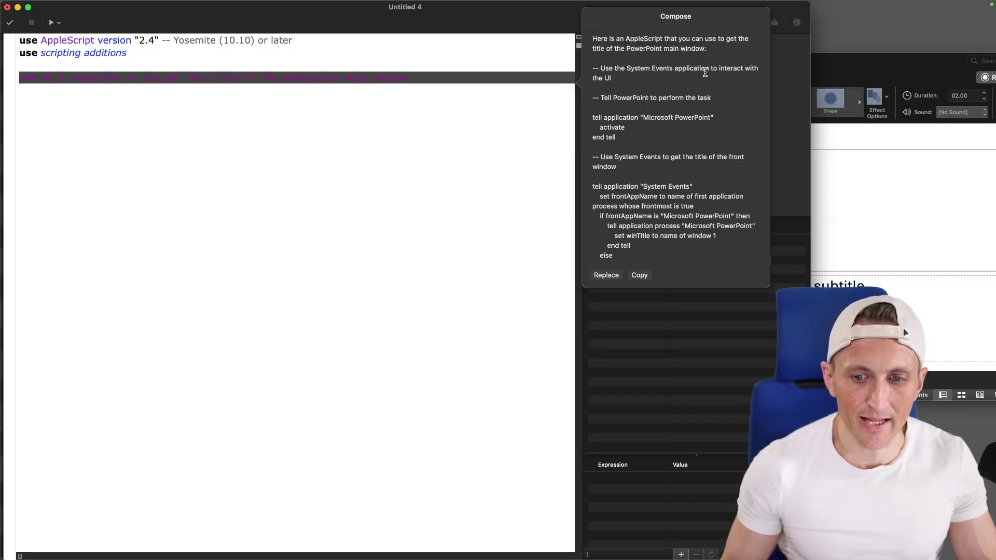
Replace the question line with the composed AppleScript and select its introductory sentence
{"action": "left_click", "coordinate": [607, 276]}
{"action": "left_click", "coordinate": [269, 208]}
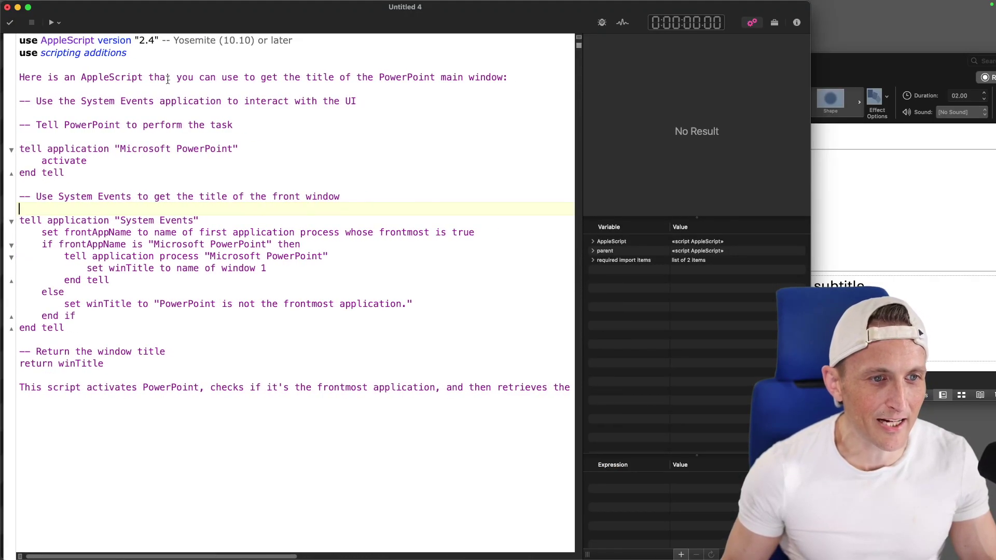
{"action": "triple_click", "coordinate": [168, 78]}
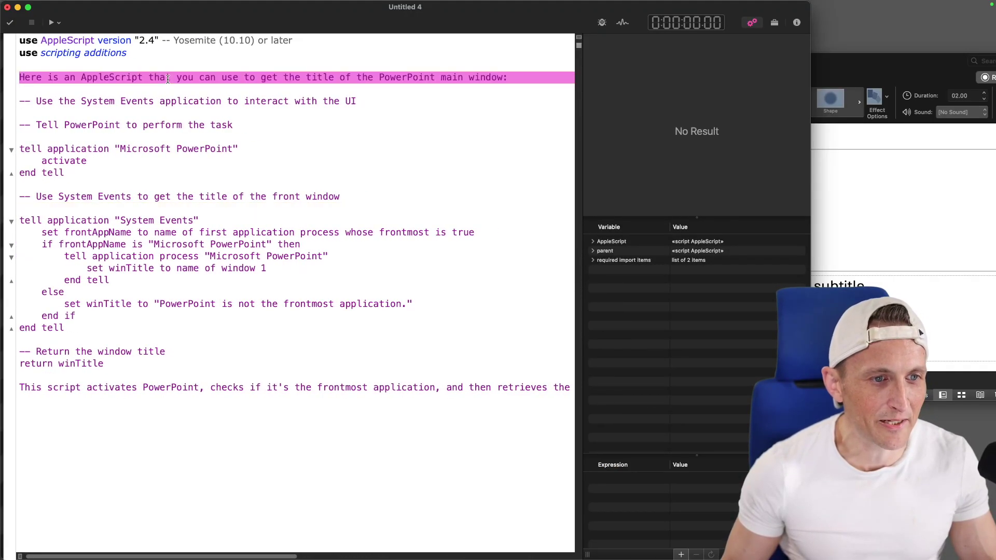
{"action": "triple_click", "coordinate": [167, 79]}
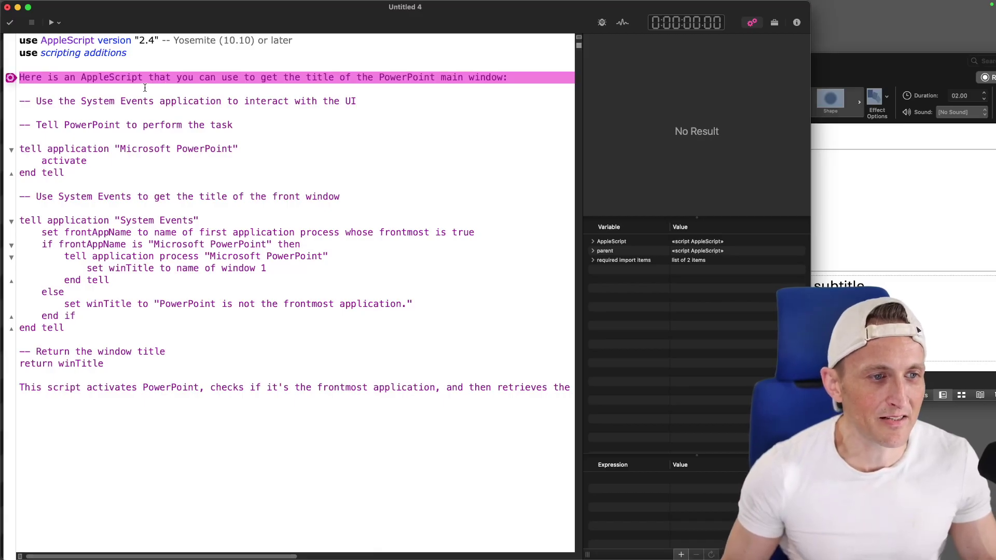
{"action": "triple_click", "coordinate": [138, 102]}
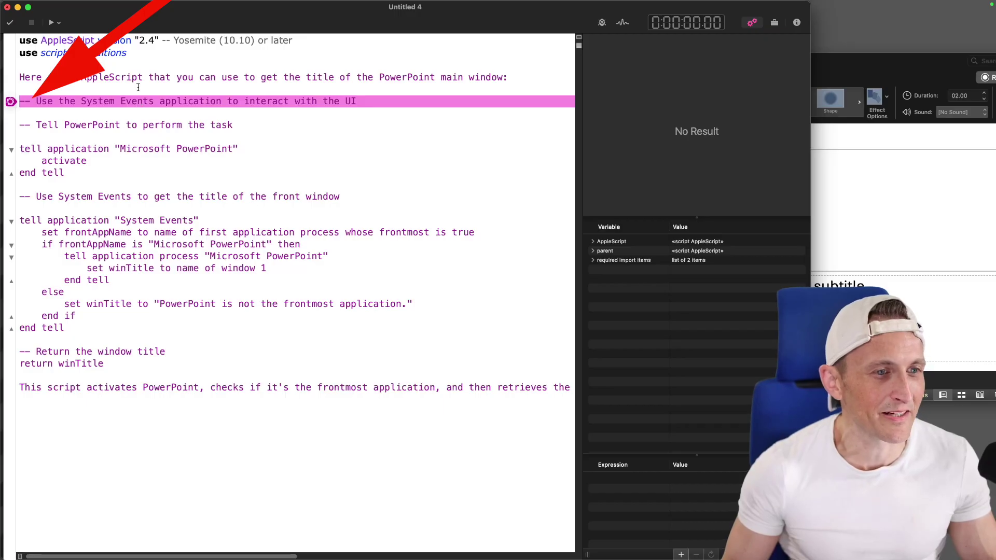
{"action": "triple_click", "coordinate": [144, 80]}
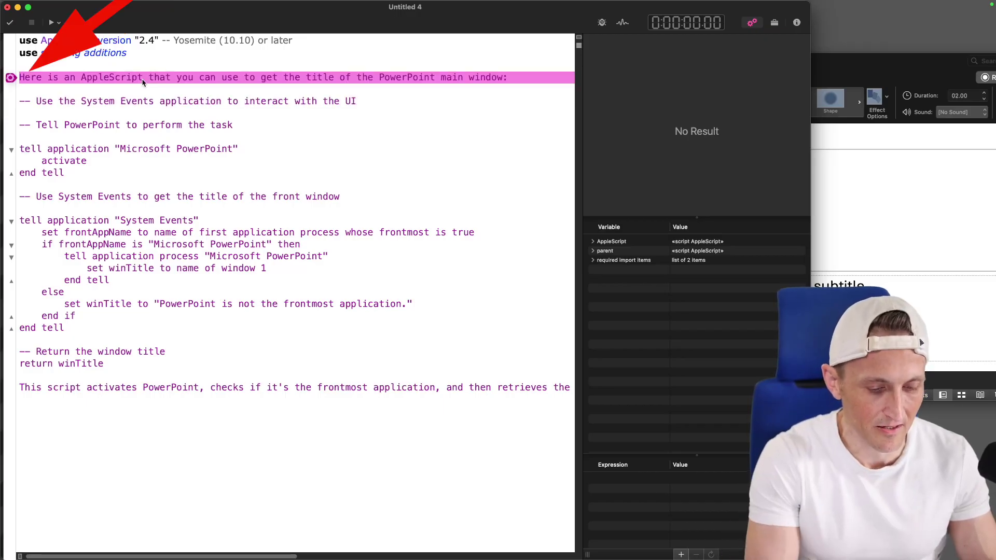
Comment out the introductory and closing explanatory sentences with '--'
{"action": "left_click", "coordinate": [20, 78]}
{"action": "type", "text": "--"}
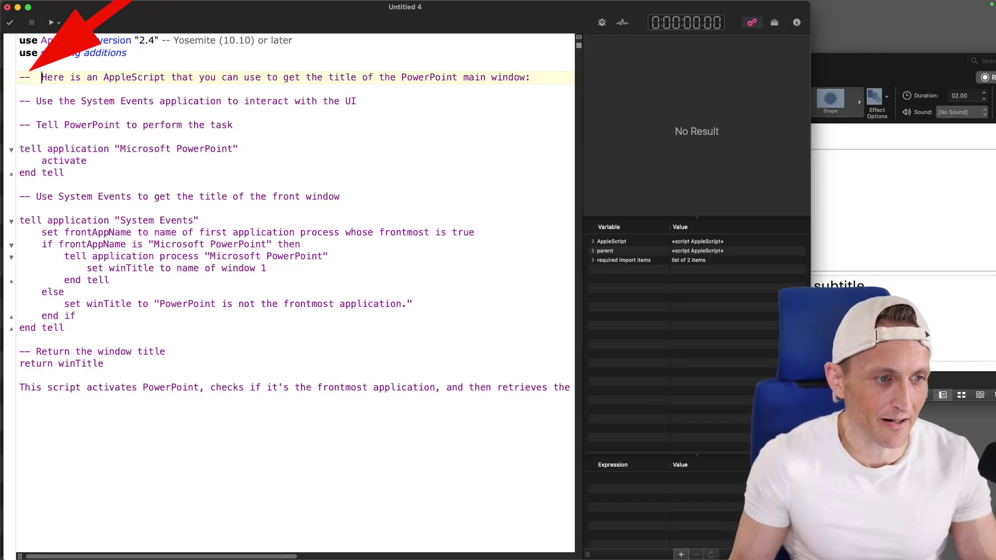
{"action": "left_click", "coordinate": [20, 387]}
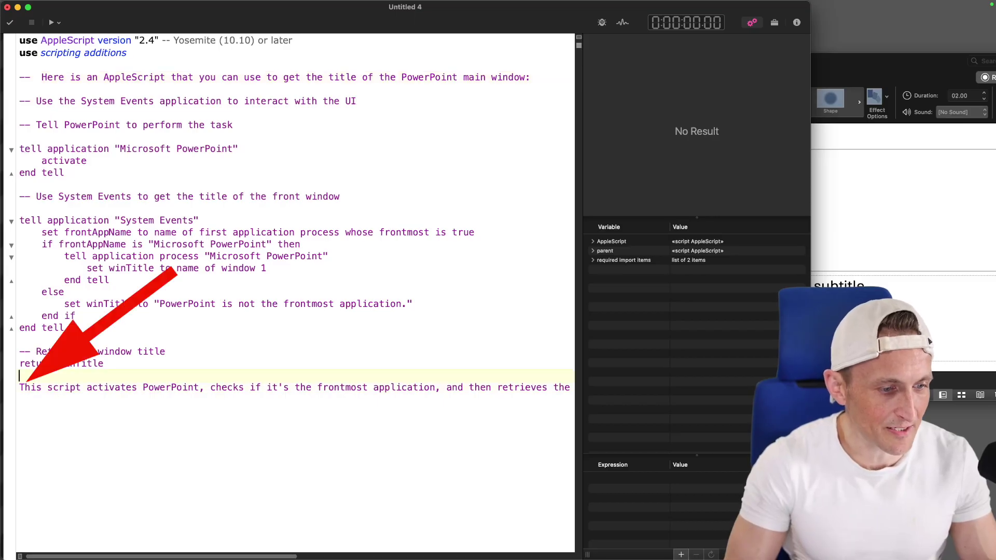
{"action": "type", "text": "--"}
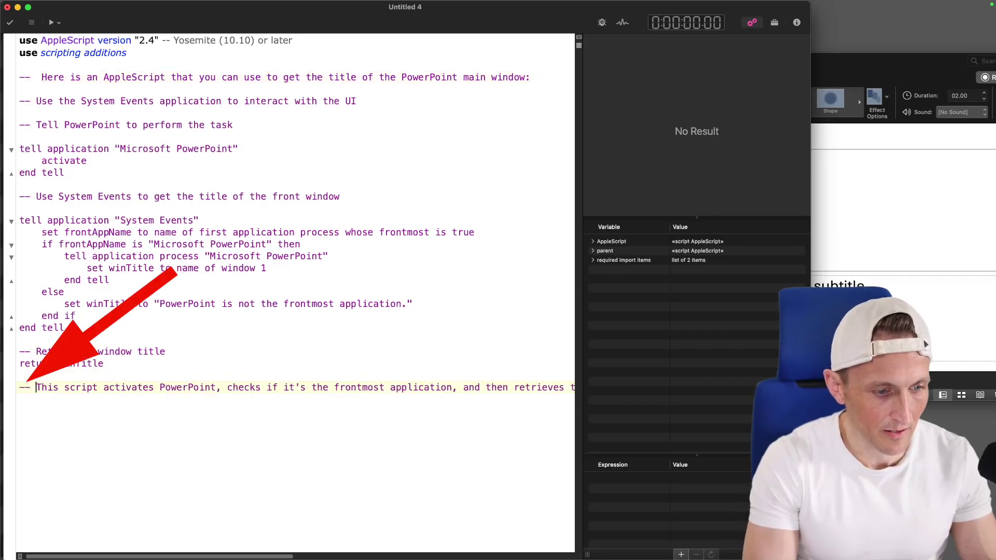
{"action": "left_click", "coordinate": [129, 366]}
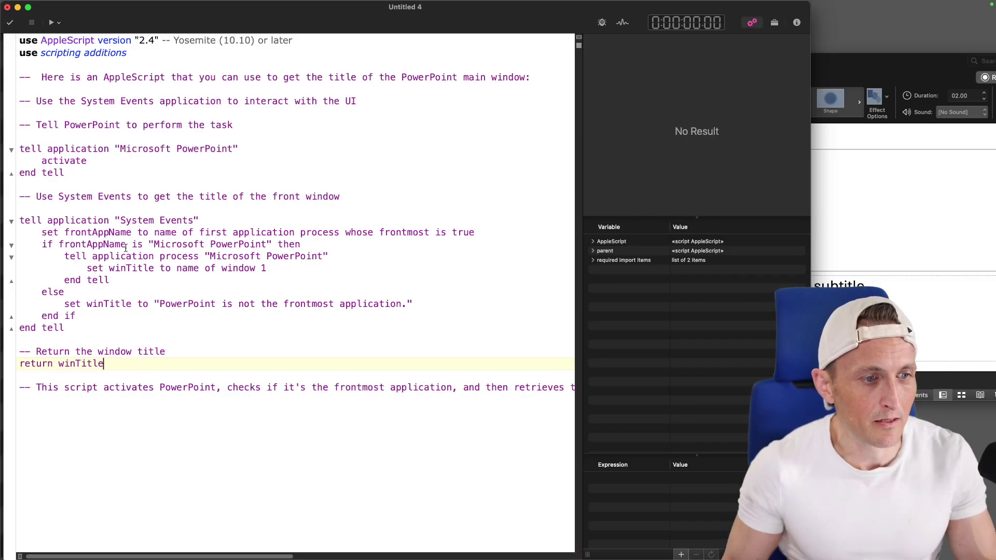
Compile and run the script, then inspect the winTitle variable's value
{"action": "left_click", "coordinate": [146, 213]}
{"action": "key", "text": "super+k"}
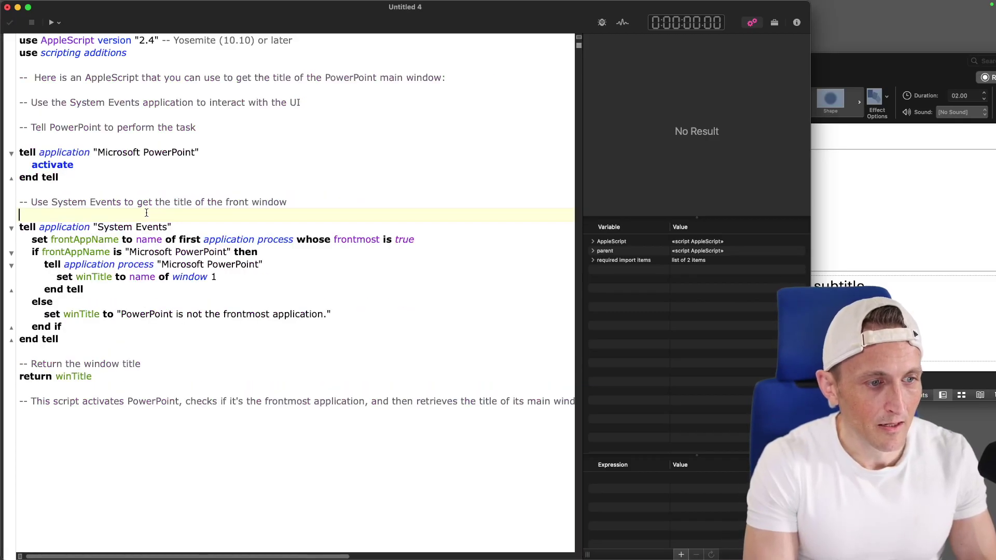
{"action": "key", "text": "super+r"}
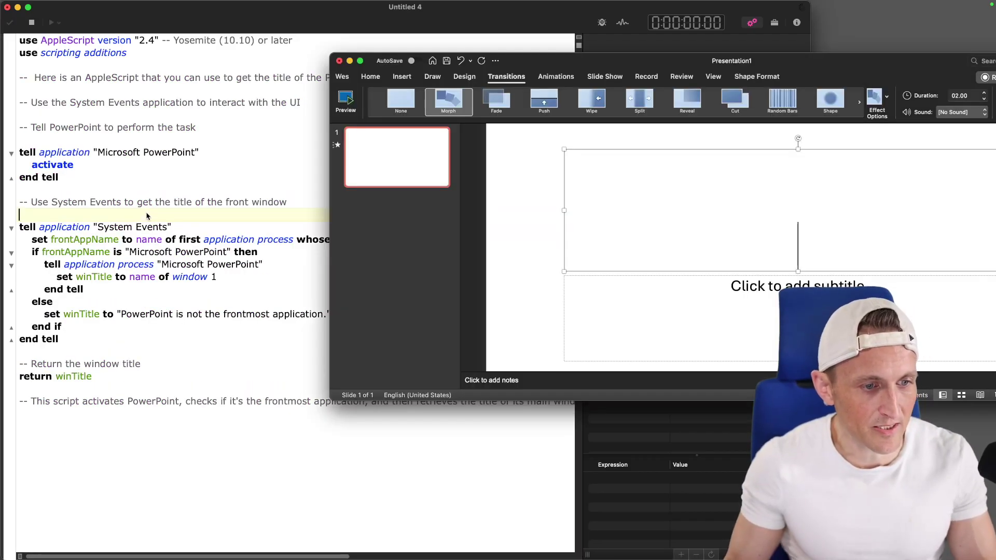
{"action": "left_click", "coordinate": [174, 213]}
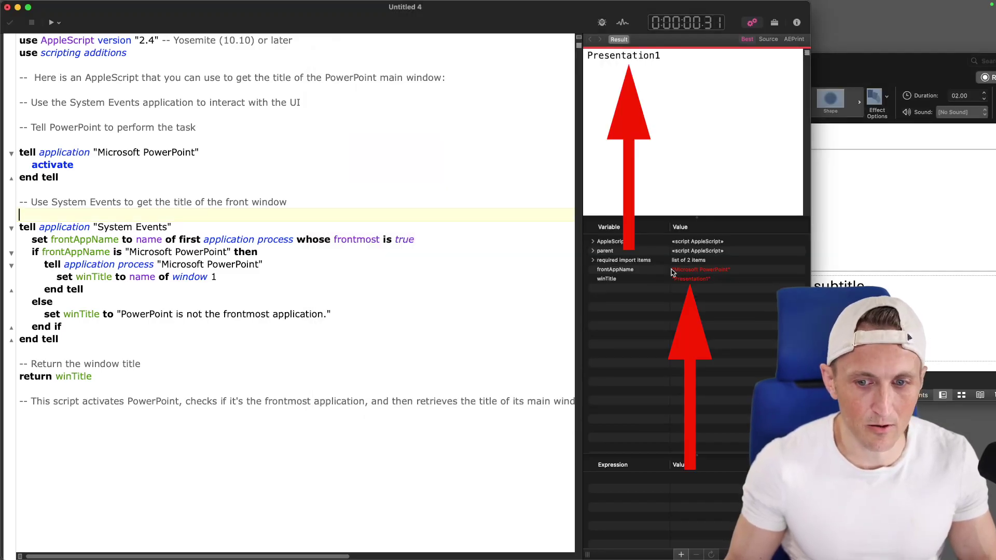
{"action": "left_click", "coordinate": [625, 280]}
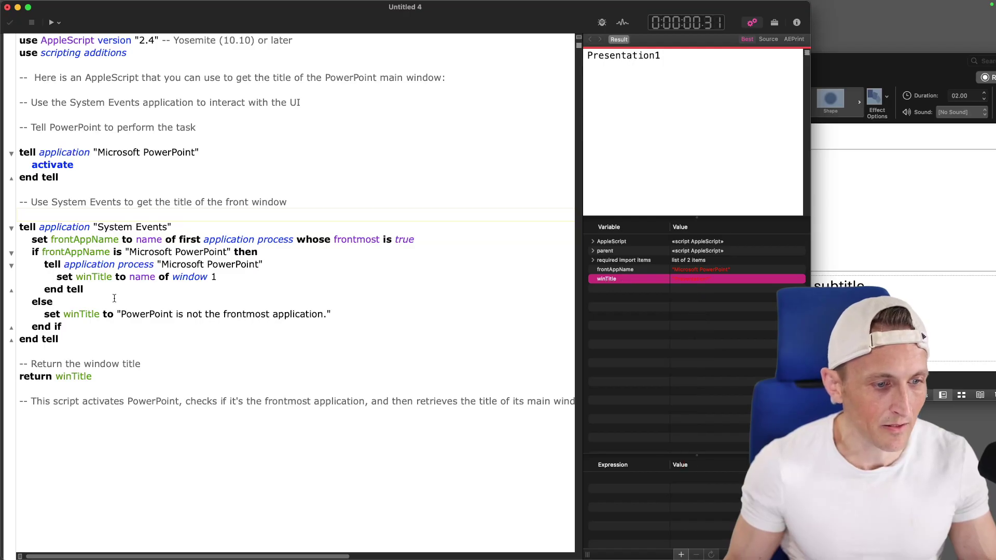
Review the window-name code and open winTitle's value, Presentation1, in its own viewer
{"action": "double_click", "coordinate": [86, 314]}
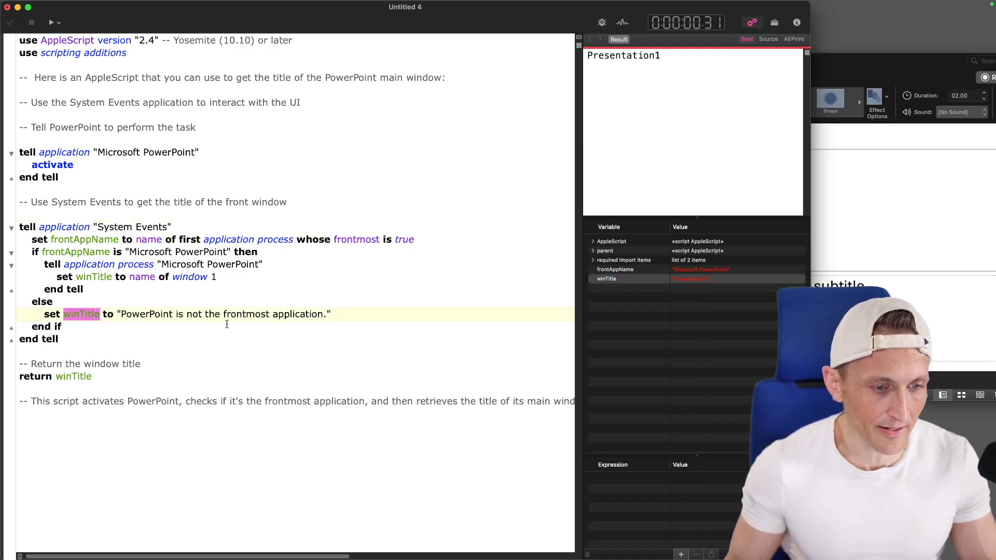
{"action": "left_click", "coordinate": [106, 284]}
{"action": "triple_click", "coordinate": [106, 281]}
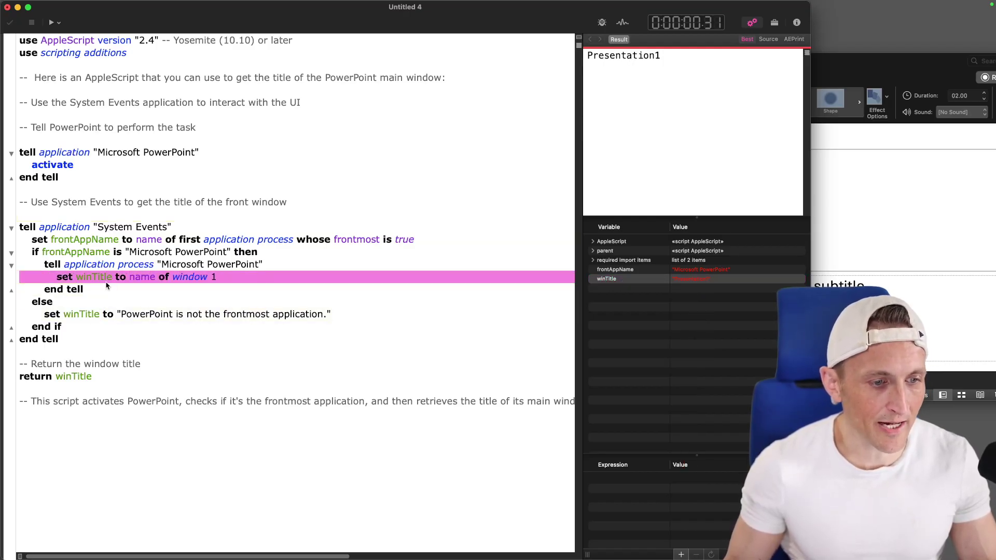
{"action": "double_click", "coordinate": [192, 279]}
{"action": "left_click_drag", "start_coordinate": [210, 280], "coordinate": [227, 277]}
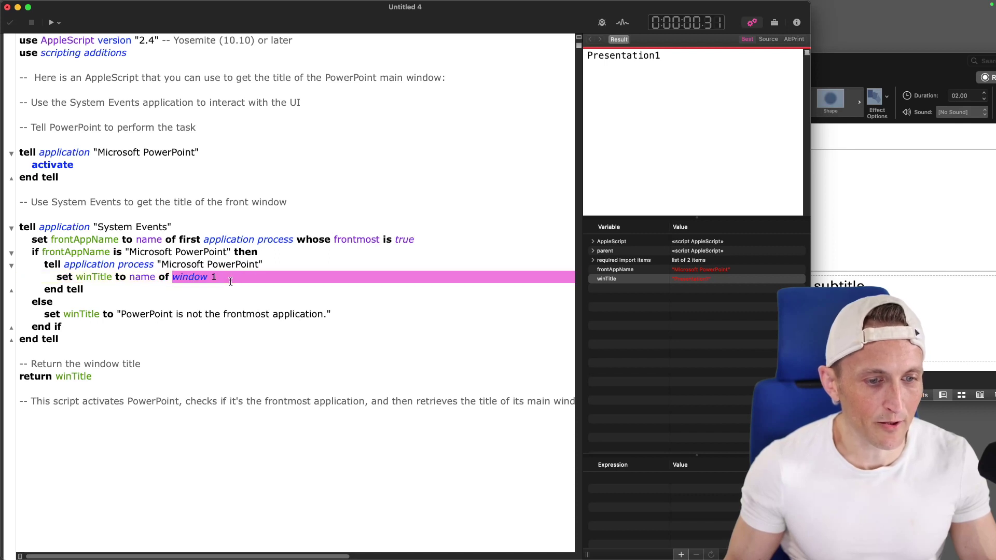
{"action": "double_click", "coordinate": [162, 265]}
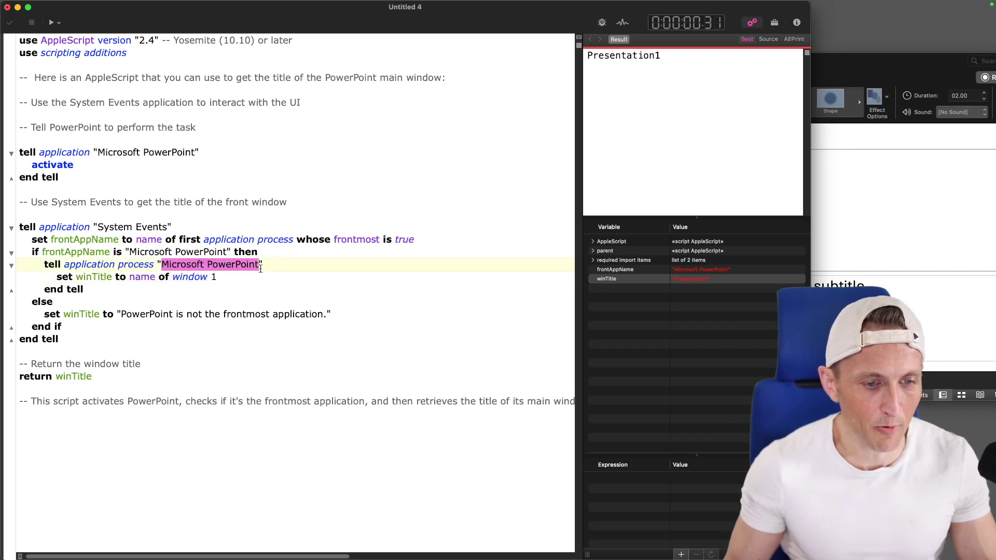
{"action": "left_click", "coordinate": [690, 279]}
{"action": "double_click", "coordinate": [614, 282]}
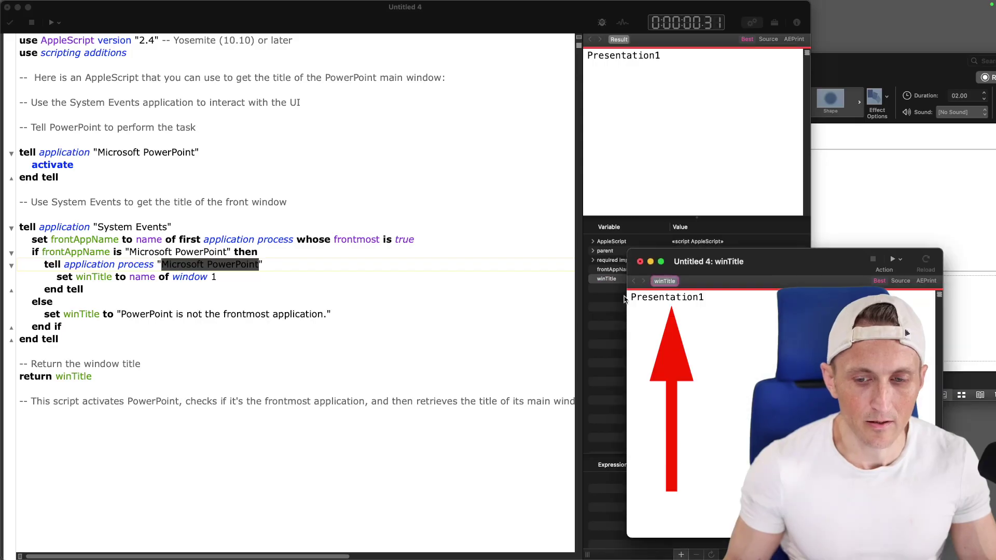
Compare the result against PowerPoint's window title, then return to the script
{"action": "key", "text": "super+Tab"}
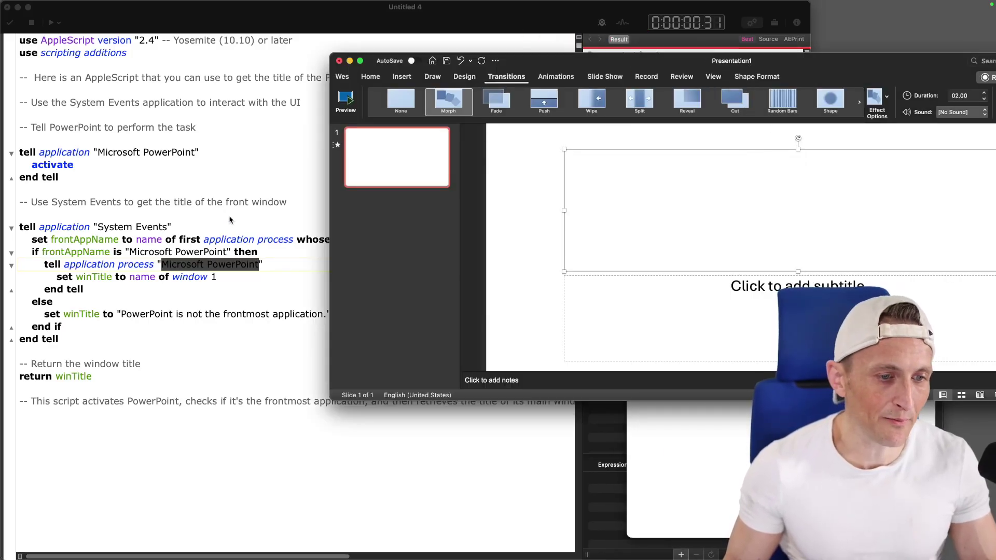
{"action": "key", "text": "super+Tab"}
{"action": "left_click", "coordinate": [208, 225]}
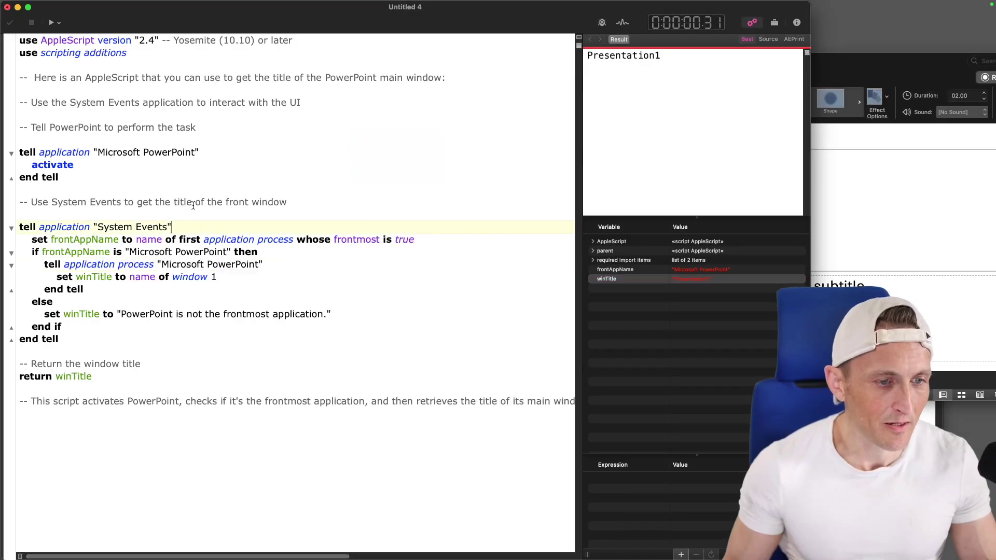
{"action": "left_click", "coordinate": [186, 209]}
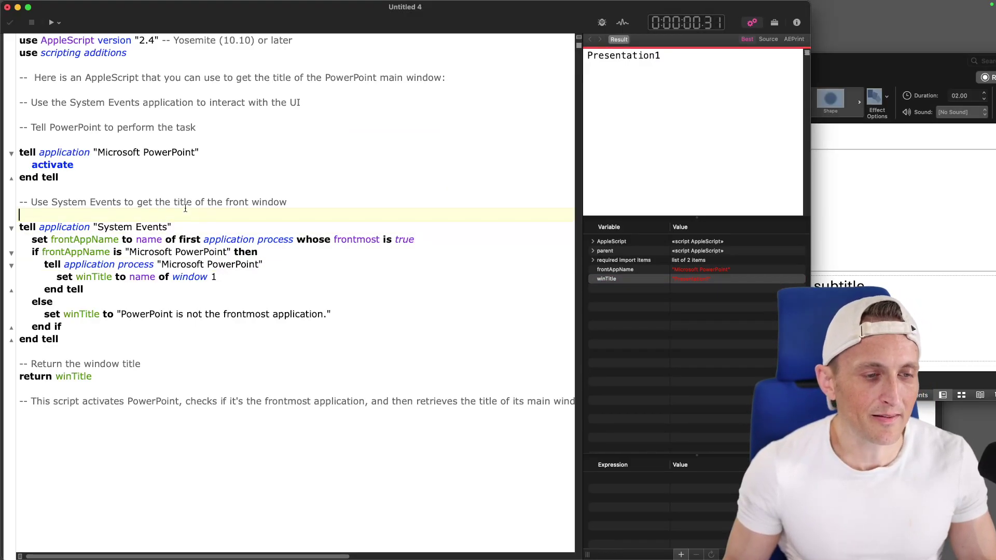
Undo to the prompt, compile the shorter active-window script, delete its stray 'end', and run it
{"action": "key", "text": "super+z"}
{"action": "key", "text": "super+z"}
{"action": "key", "text": "super+z"}
{"action": "key", "text": "super+z"}
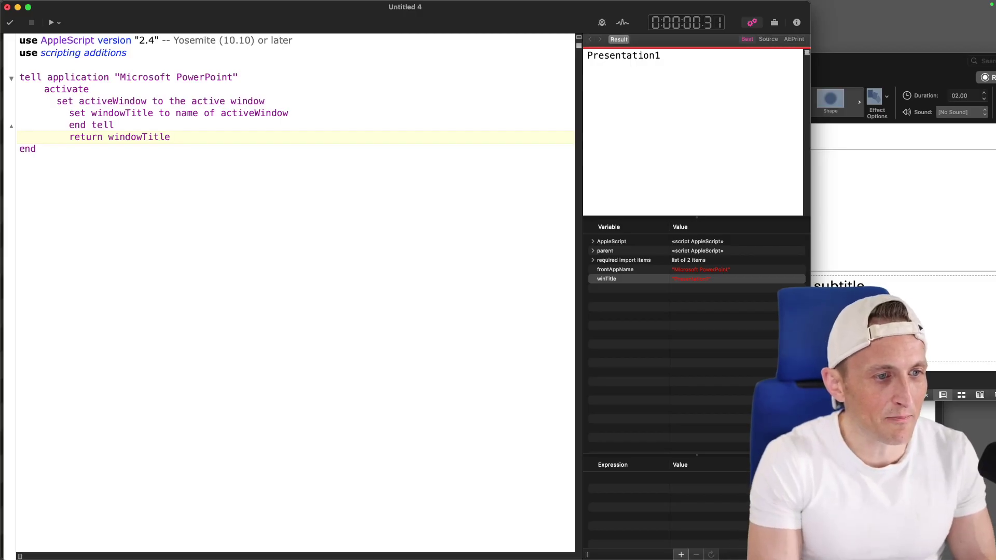
{"action": "key", "text": "super+k"}
{"action": "key", "text": "shift+Down"}
{"action": "key", "text": "BackSpace"}
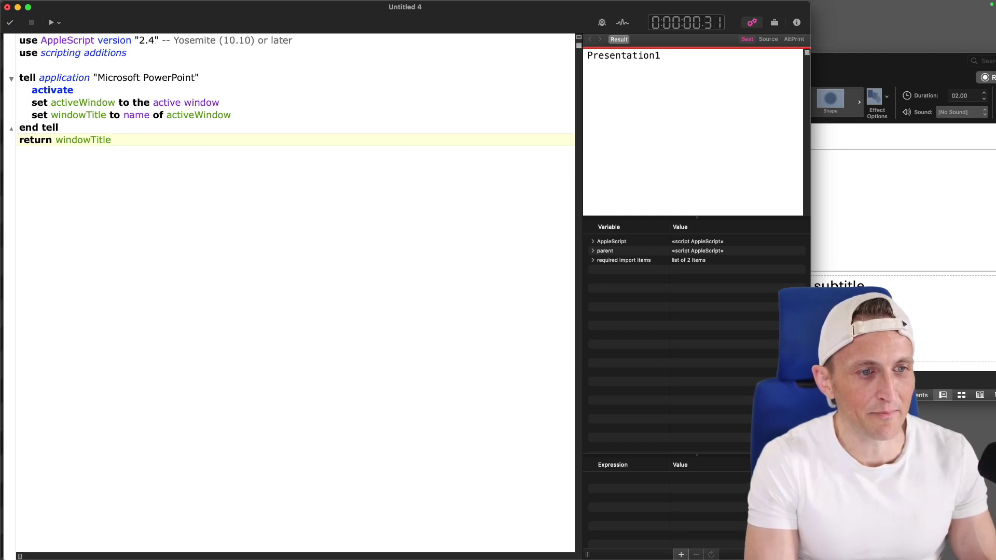
{"action": "key", "text": "super+r"}
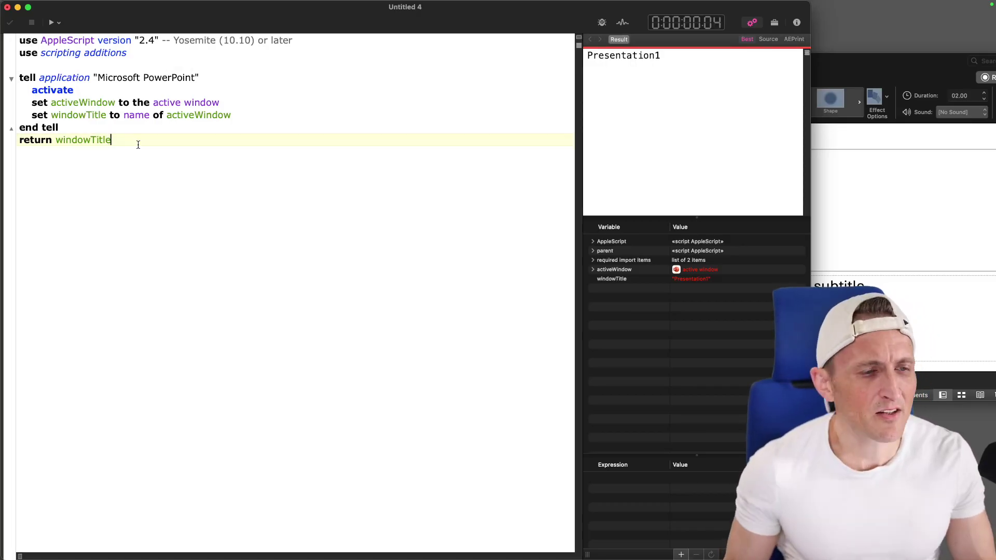
Select the PowerPoint tell block through the return line and open ChatGPT Compose on it
{"action": "left_click_drag", "start_coordinate": [138, 143], "coordinate": [84, 71]}
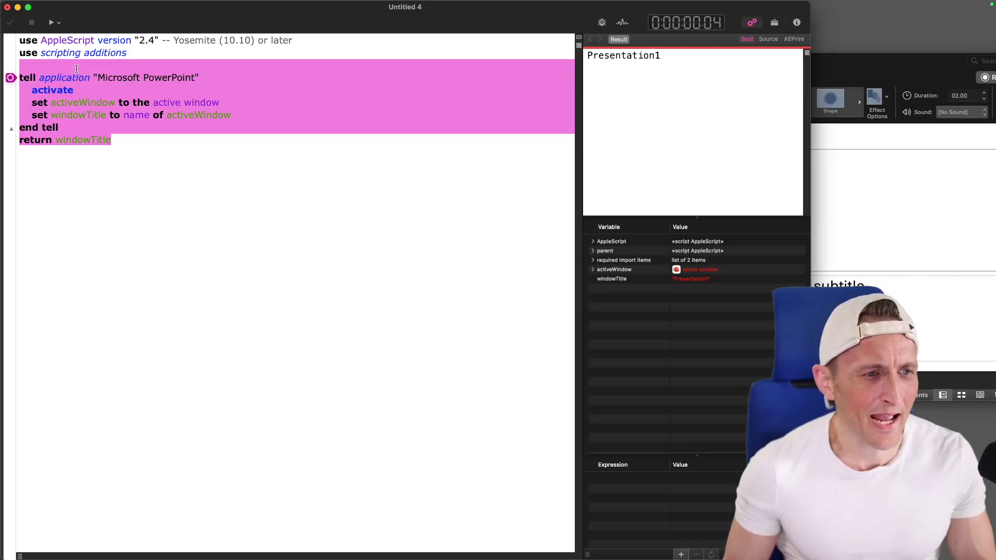
{"action": "mouse_move", "coordinate": [73, 69]}
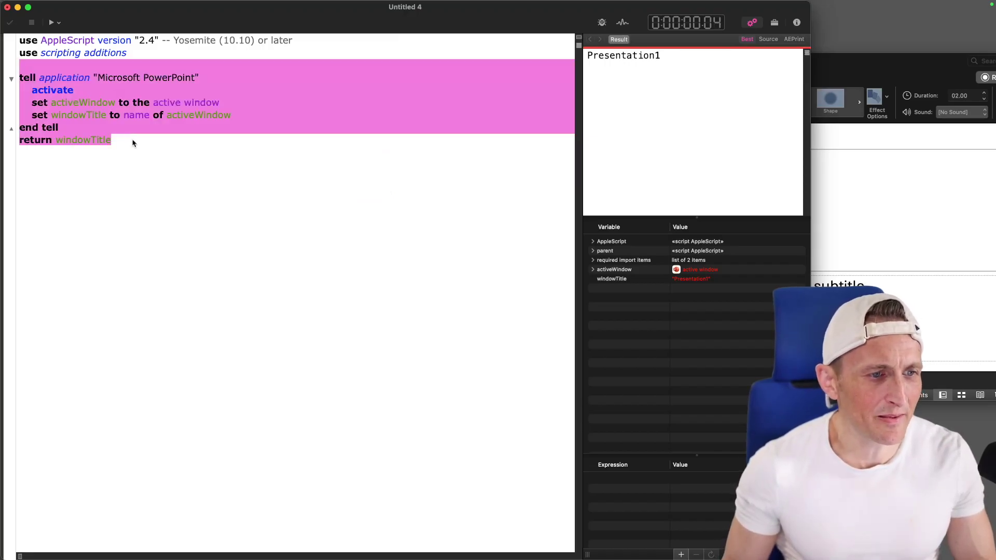
{"action": "mouse_move", "coordinate": [134, 143]}
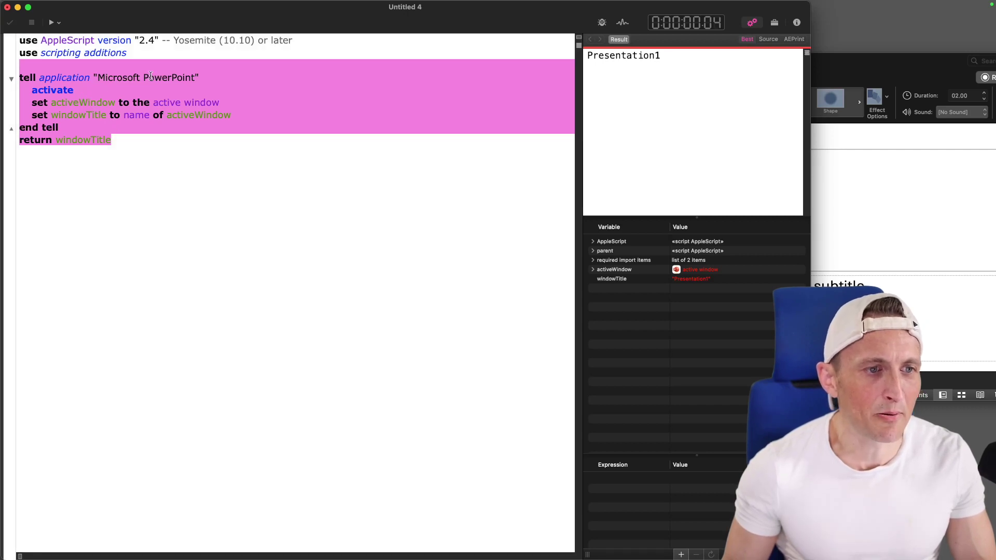
{"action": "mouse_move", "coordinate": [168, 107]}
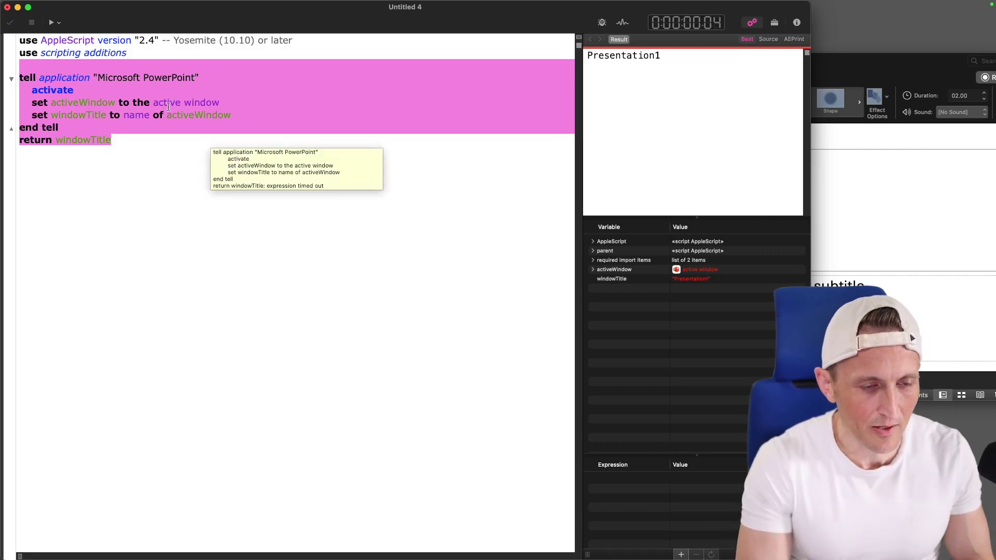
{"action": "key", "text": "super+shift+space"}
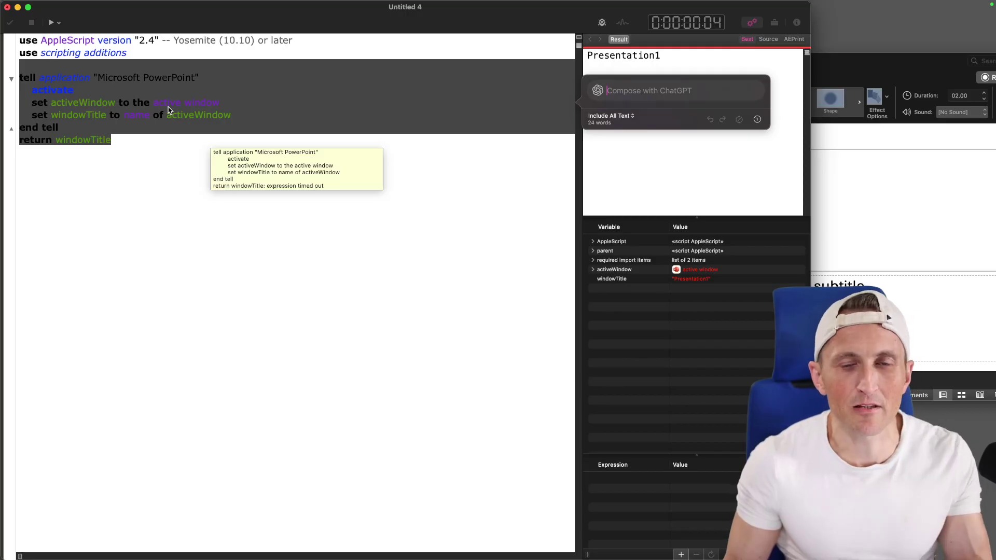